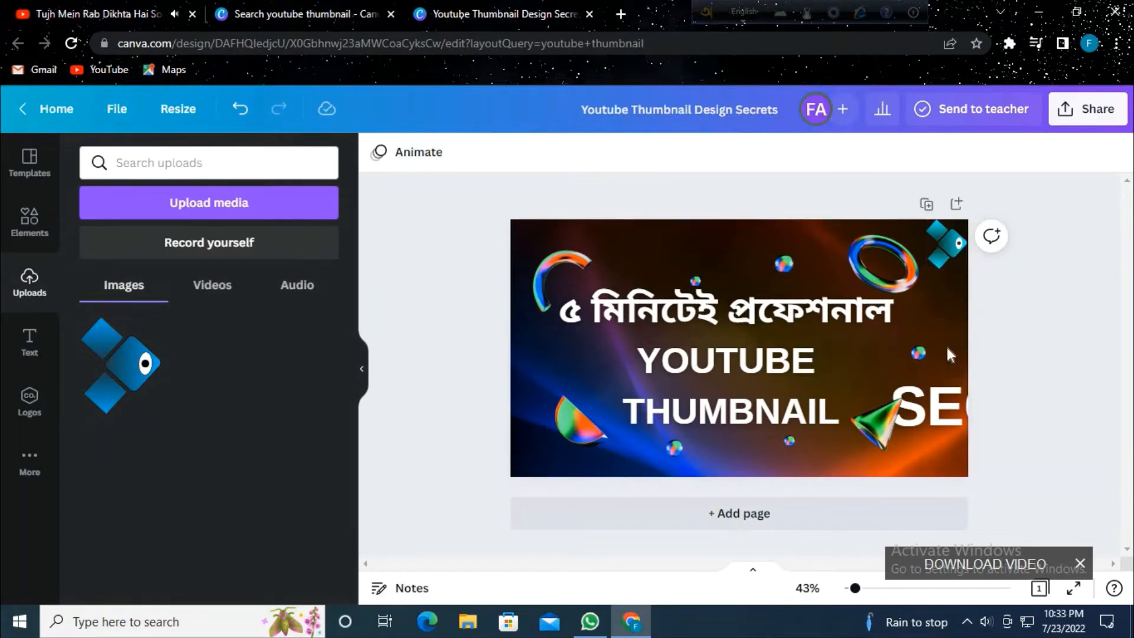
Step: Move the small sphere beside YOUTUBE closer to the word and replace the SECRETS text with TRICKY EYES
{"action": "left_click_drag", "start_coordinate": [917, 352], "coordinate": [872, 360]}
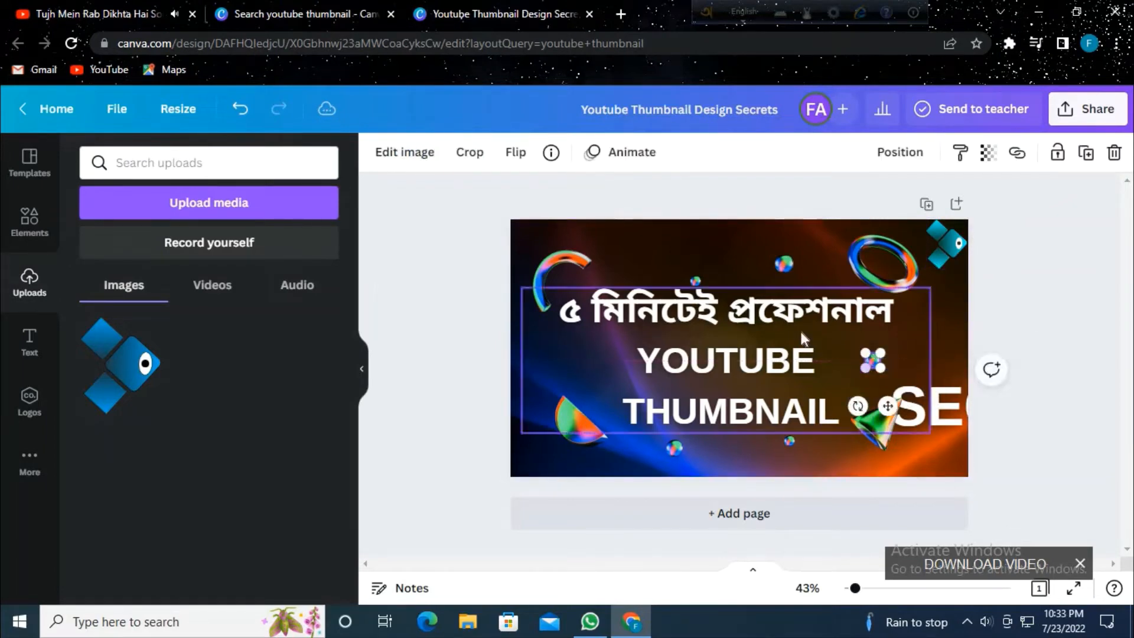
{"action": "left_click", "coordinate": [1115, 339]}
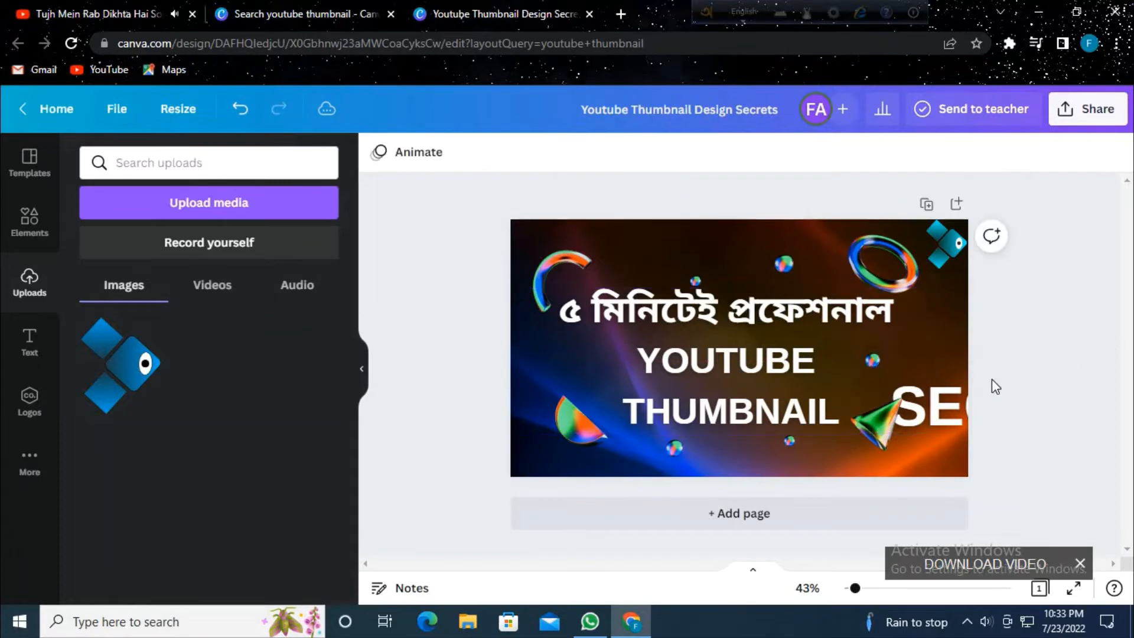
{"action": "left_click", "coordinate": [956, 403]}
{"action": "left_click", "coordinate": [957, 403]}
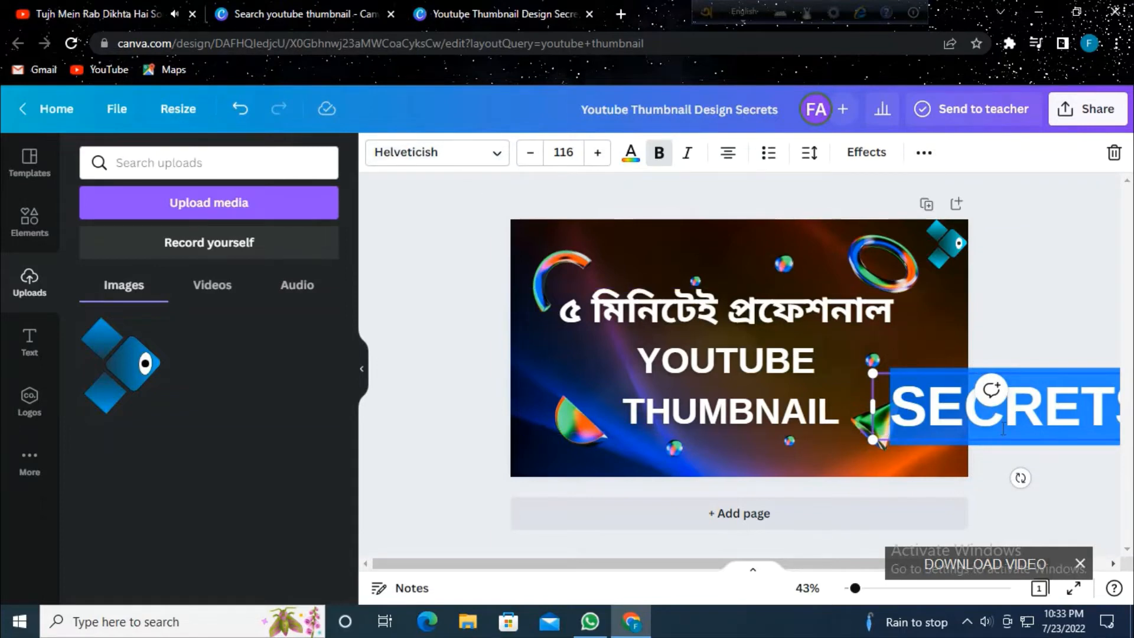
{"action": "type", "text": "TRI"}
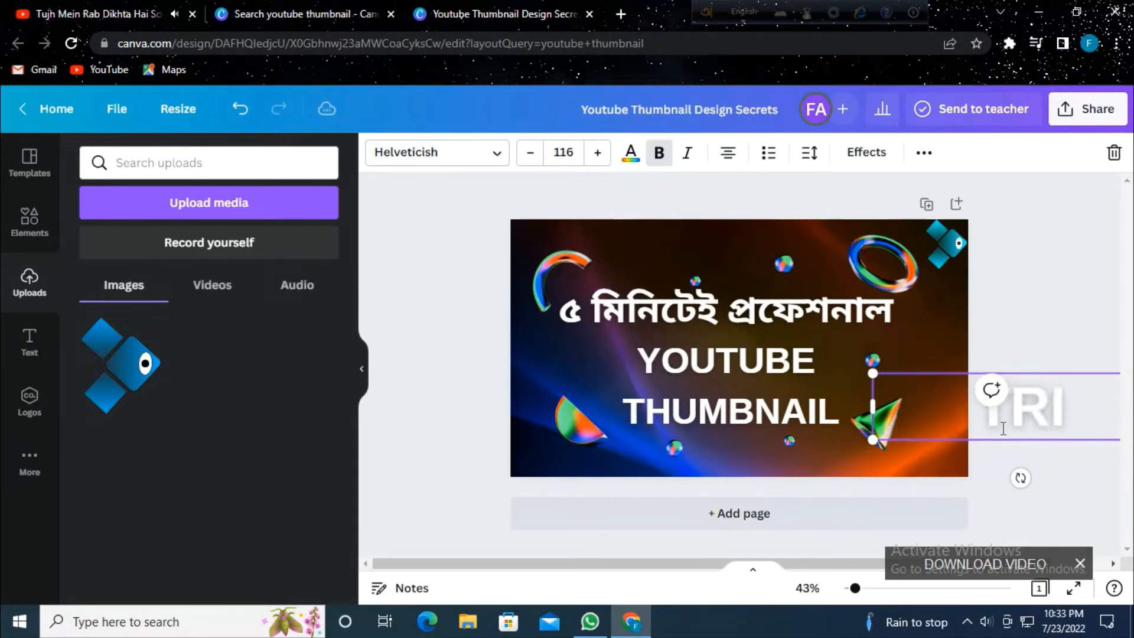
{"action": "type", "text": "CKY"}
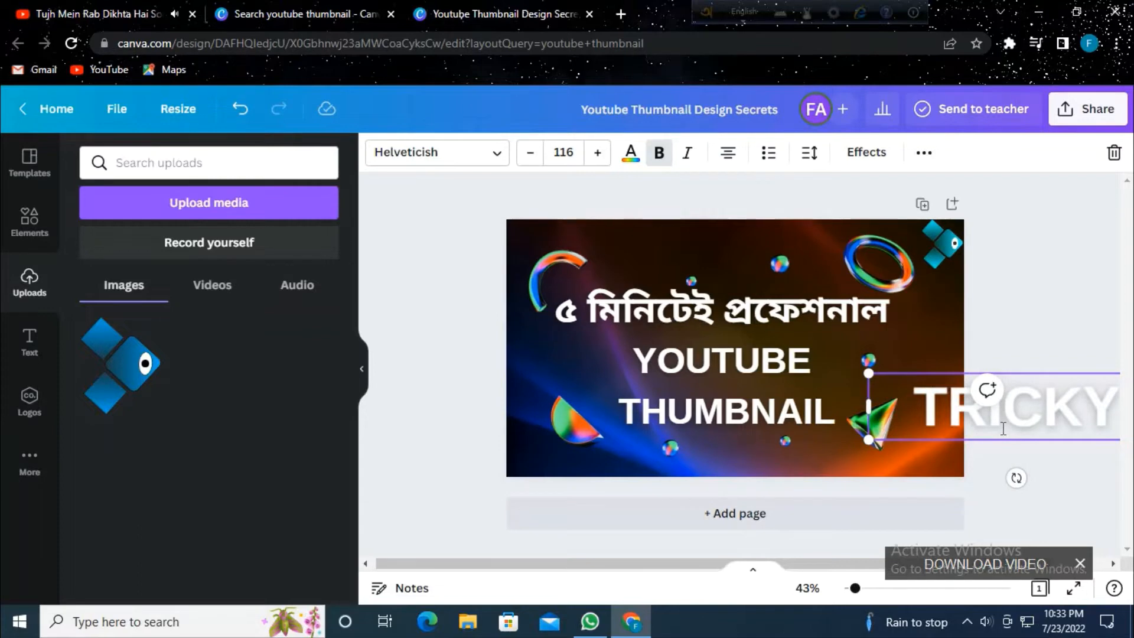
{"action": "type", "text": " EYES"}
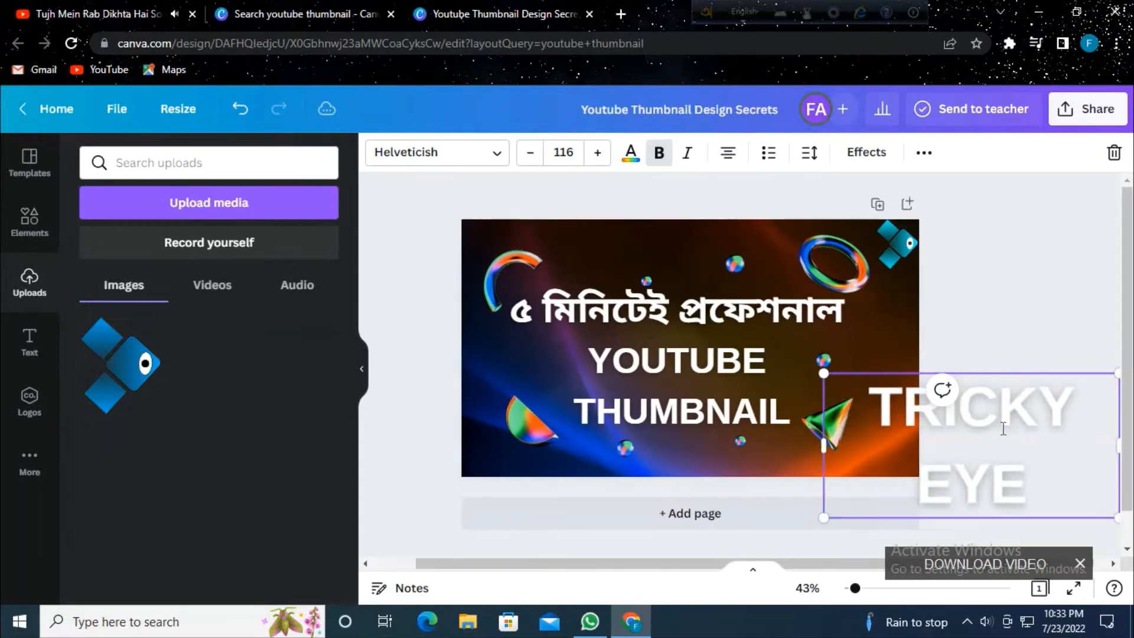
Step: Set the TRICKY EYES text to font size 10 and move it onto the thumbnail, near the green triangle
{"action": "left_click", "coordinate": [574, 151]}
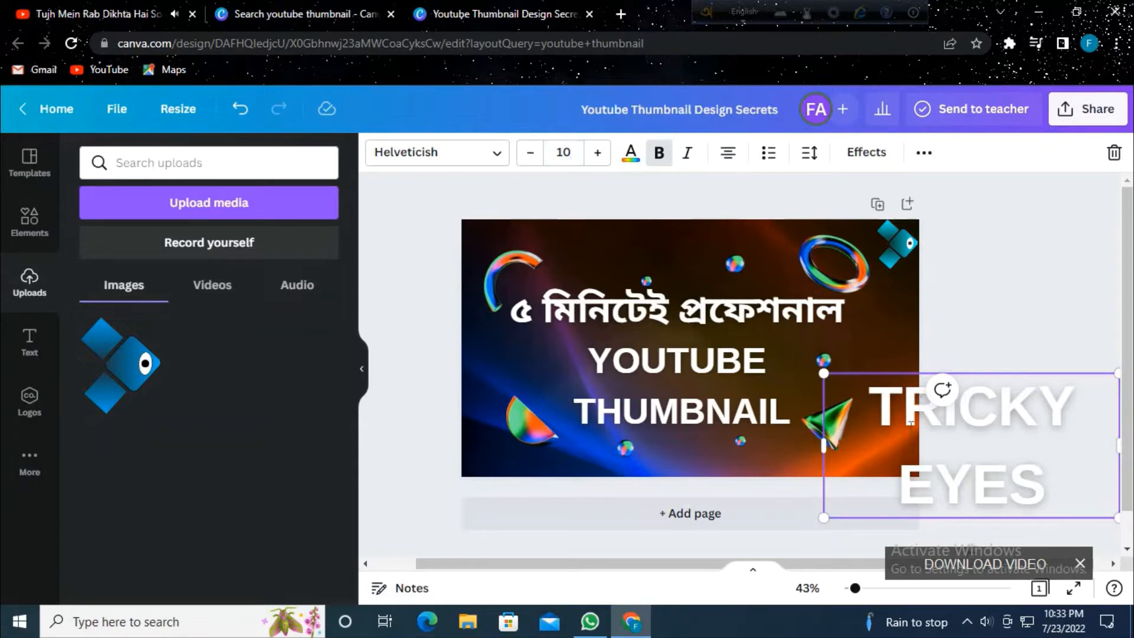
{"action": "key", "text": "Return"}
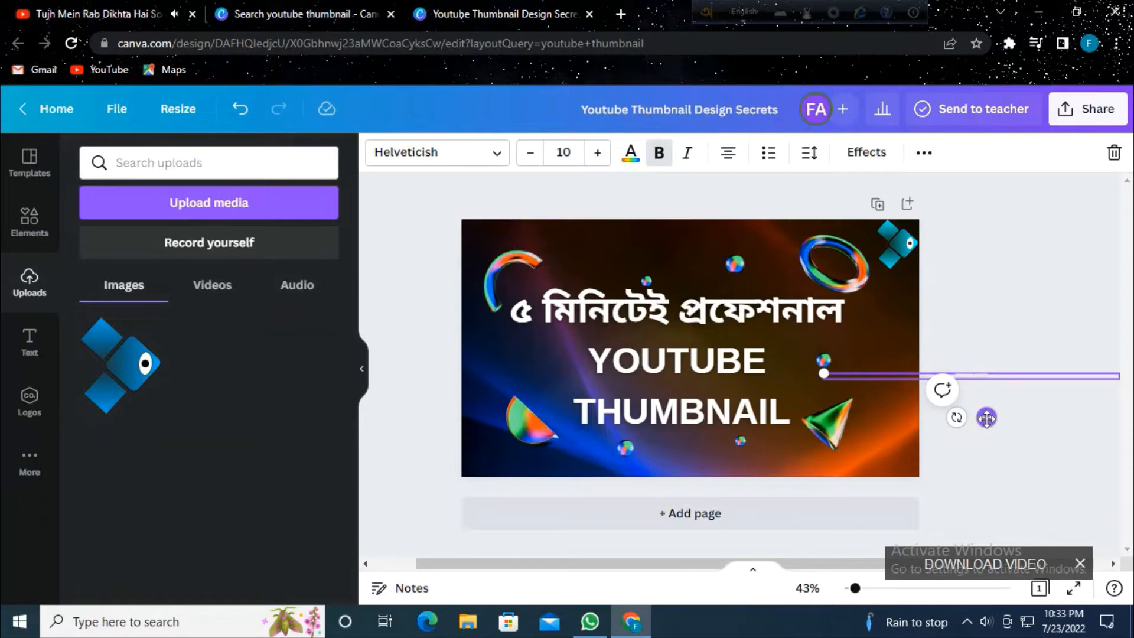
{"action": "left_click_drag", "start_coordinate": [986, 417], "coordinate": [908, 420]}
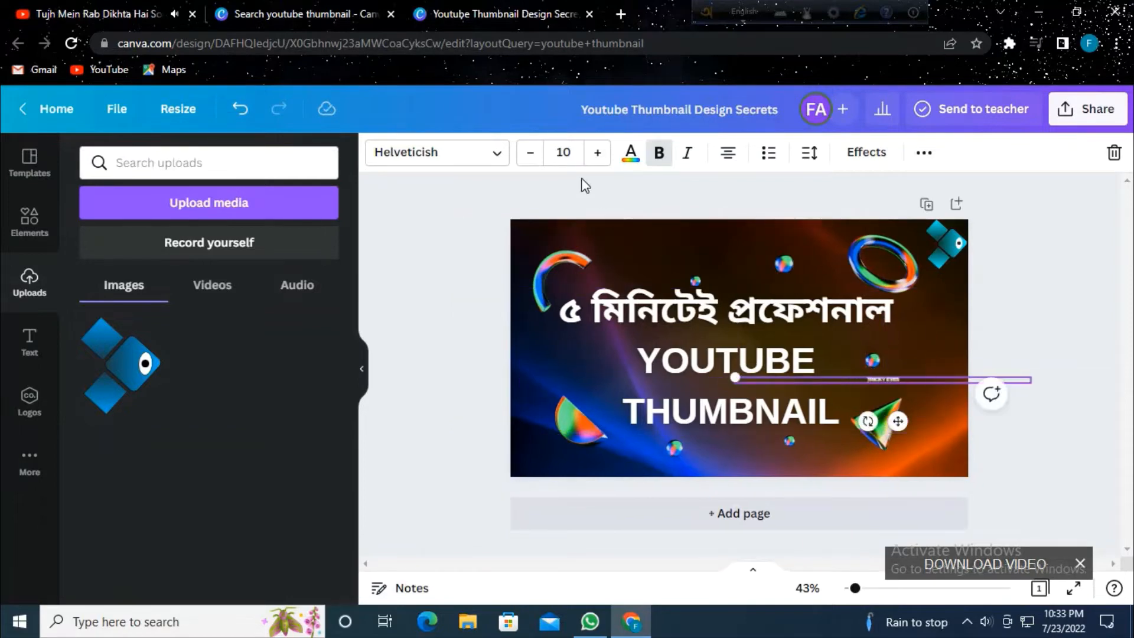
Step: Increase the TRICKY EYES text to font size 26
{"action": "left_click", "coordinate": [598, 154]}
{"action": "left_click", "coordinate": [598, 154]}
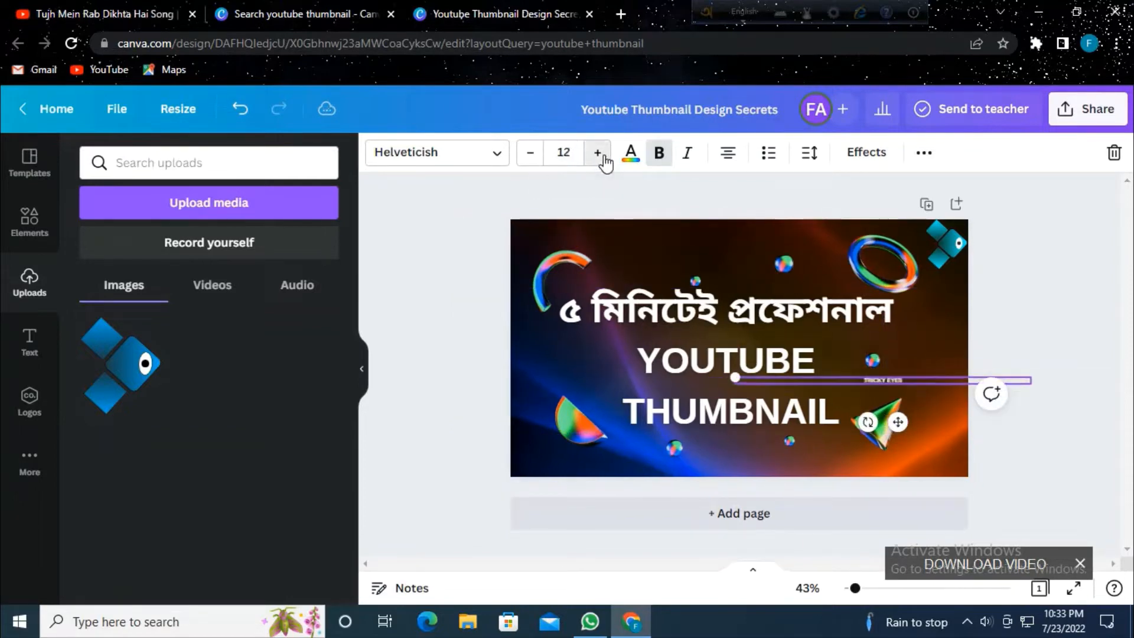
{"action": "left_click", "coordinate": [598, 154]}
{"action": "left_click", "coordinate": [598, 154]}
{"action": "left_click", "coordinate": [598, 153]}
{"action": "triple_click", "coordinate": [598, 153]}
{"action": "triple_click", "coordinate": [598, 153]}
{"action": "triple_click", "coordinate": [598, 153]}
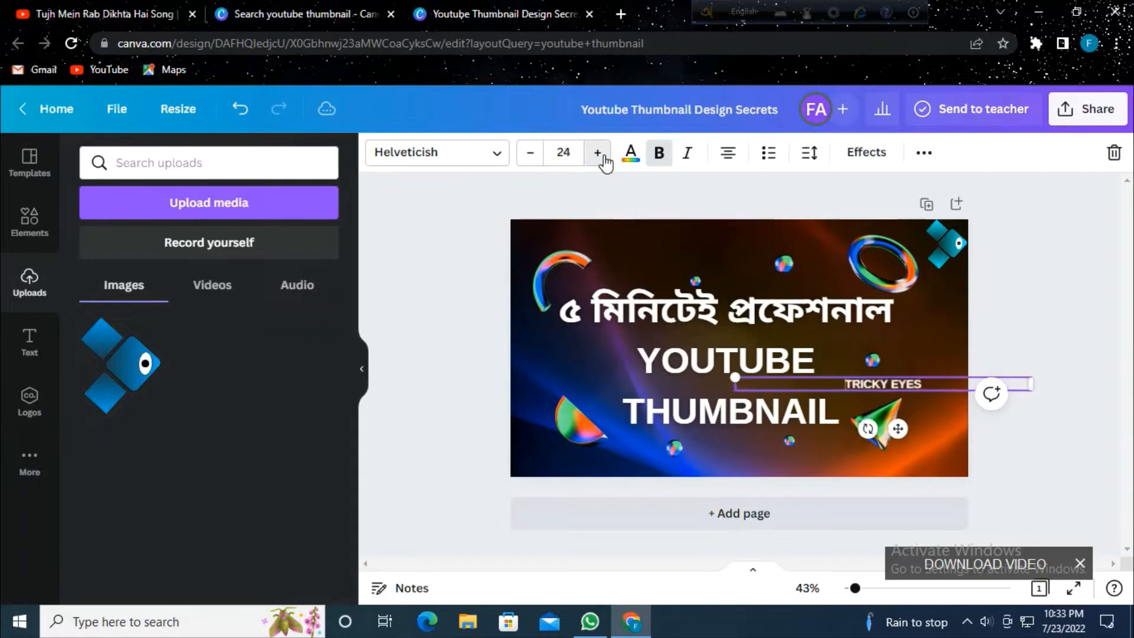
{"action": "left_click", "coordinate": [598, 154]}
{"action": "left_click", "coordinate": [598, 153]}
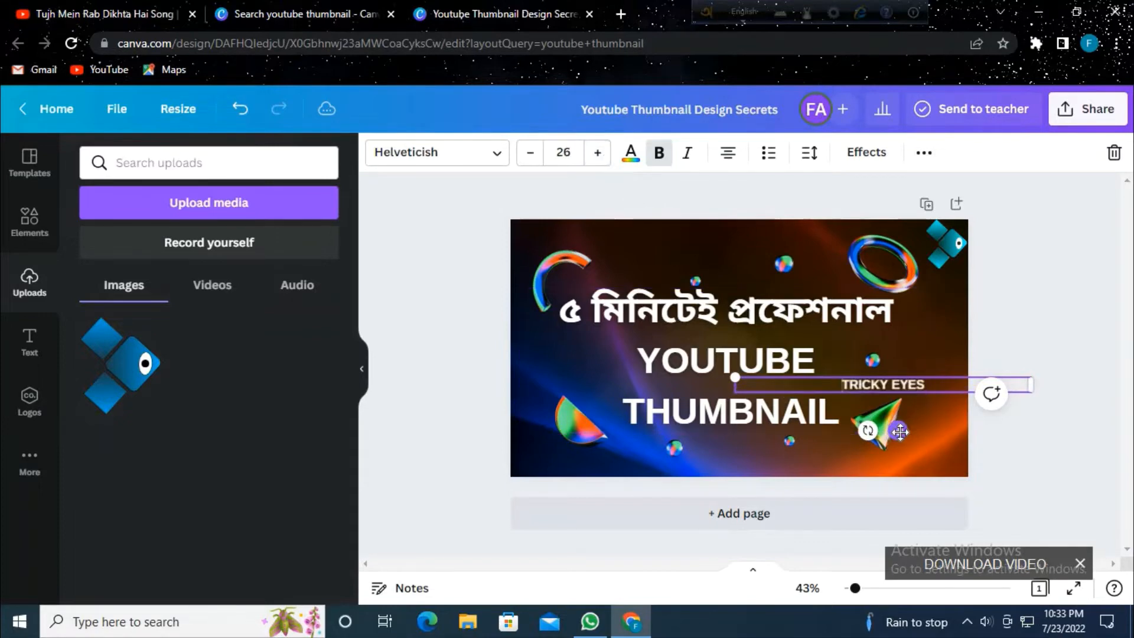
Step: Place TRICKY EYES in the thumbnail's upper-right corner with the blue bird logo centred above it, shifting the ring left to make room
{"action": "left_click_drag", "start_coordinate": [911, 404], "coordinate": [949, 329]}
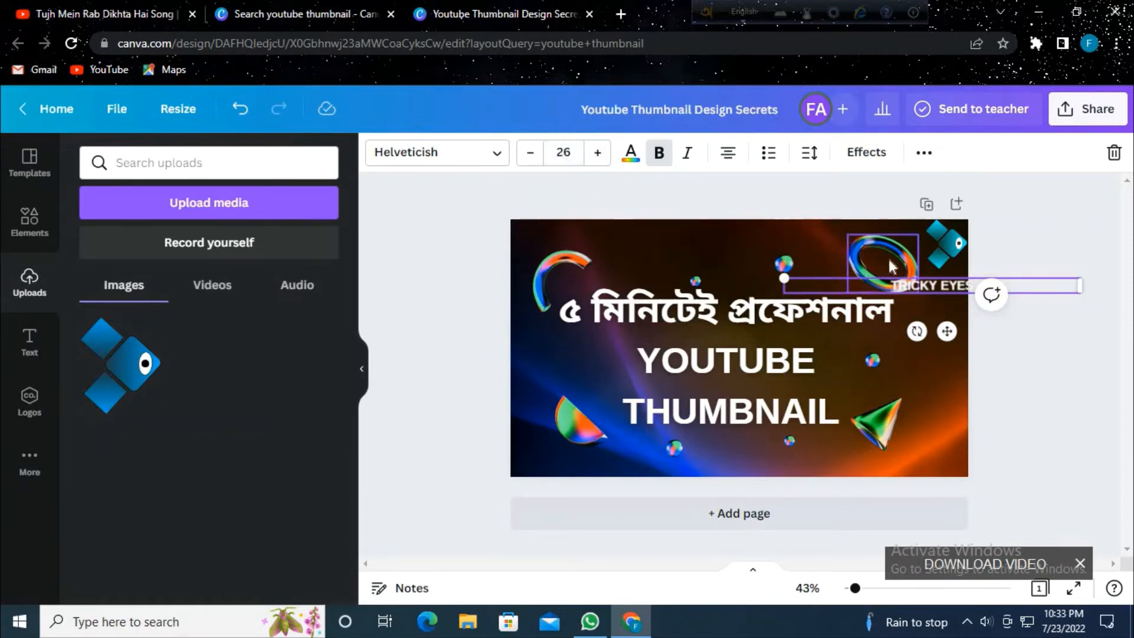
{"action": "left_click_drag", "start_coordinate": [892, 266], "coordinate": [844, 272]}
{"action": "left_click_drag", "start_coordinate": [939, 288], "coordinate": [933, 277]}
{"action": "left_click", "coordinate": [936, 241]}
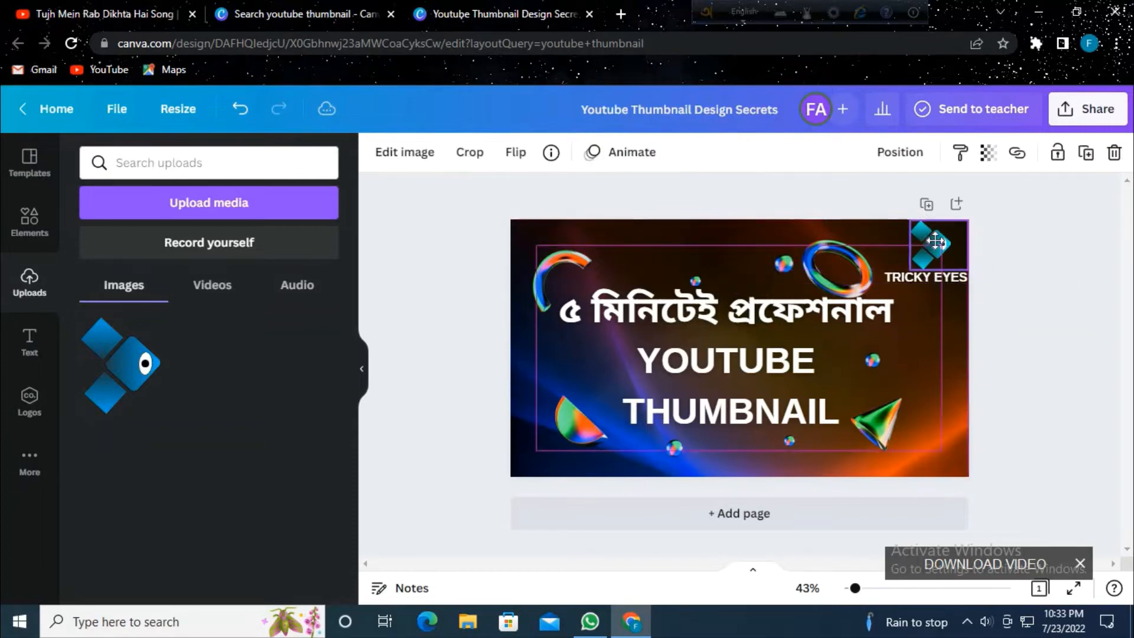
{"action": "left_click", "coordinate": [1029, 247]}
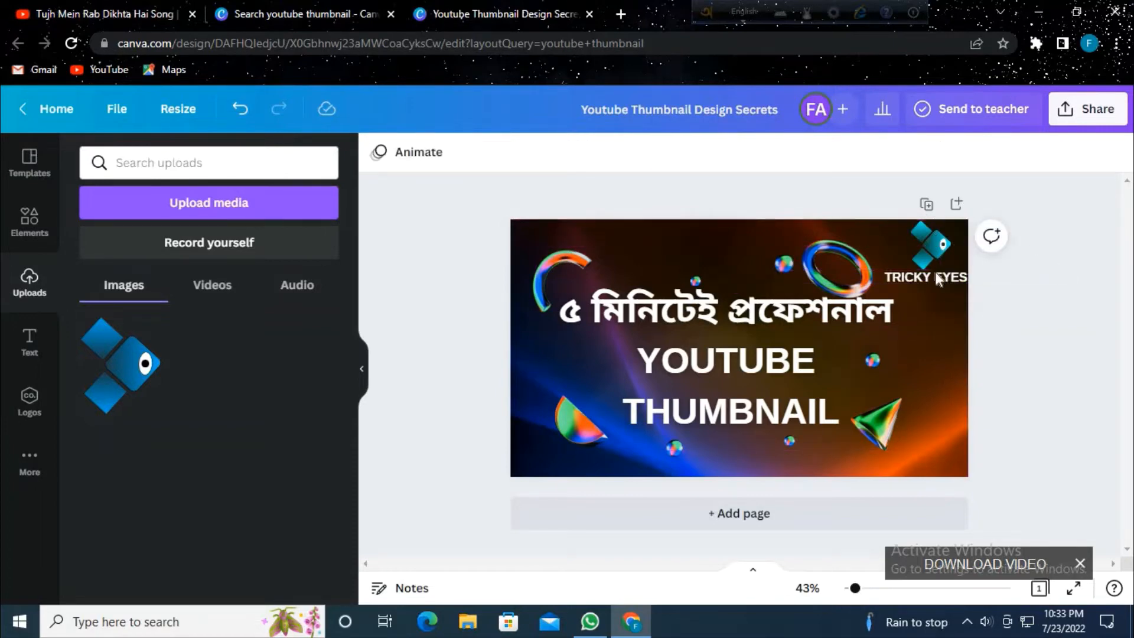
Step: Shrink the ring graphic and position it just left of the bird logo, above the Bengali heading
{"action": "left_click_drag", "start_coordinate": [824, 265], "coordinate": [853, 260]}
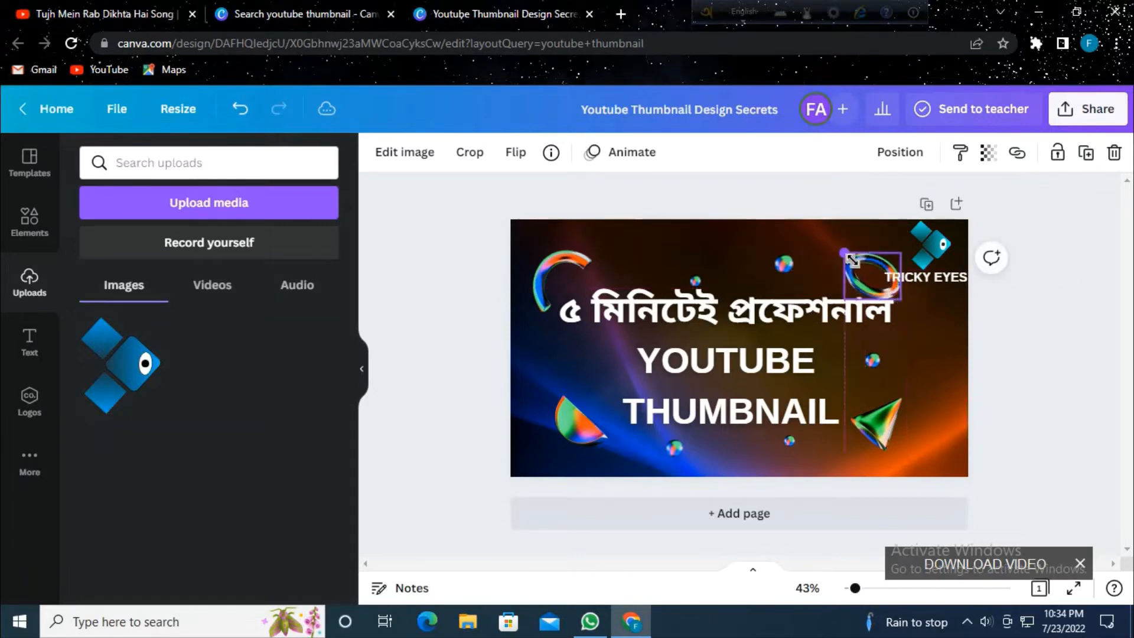
{"action": "left_click", "coordinate": [913, 277]}
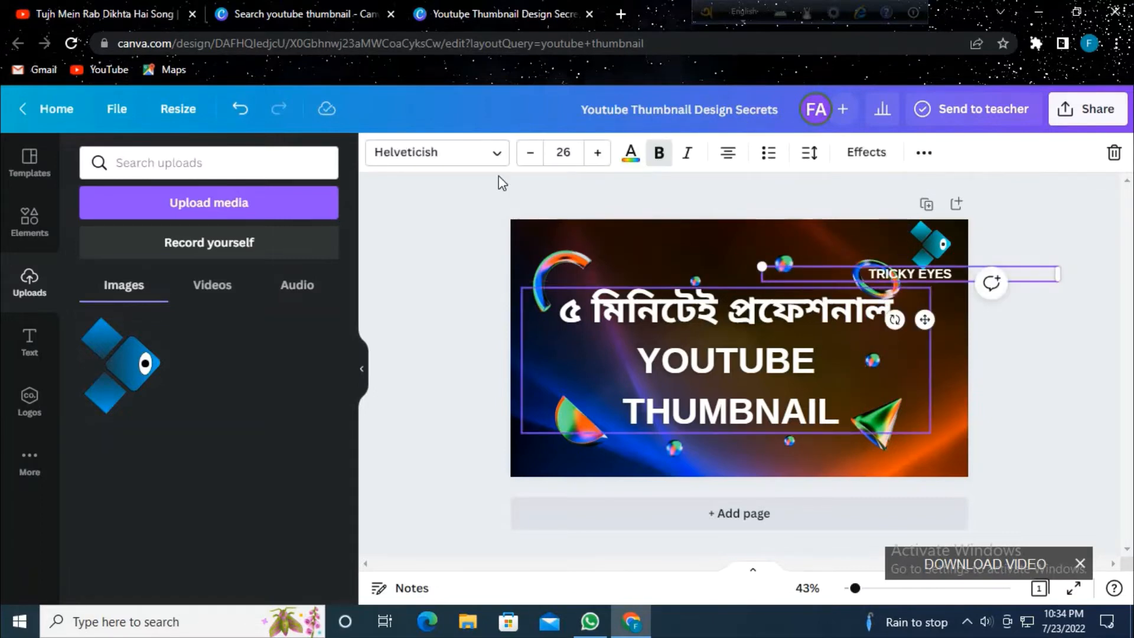
{"action": "left_click", "coordinate": [239, 108]}
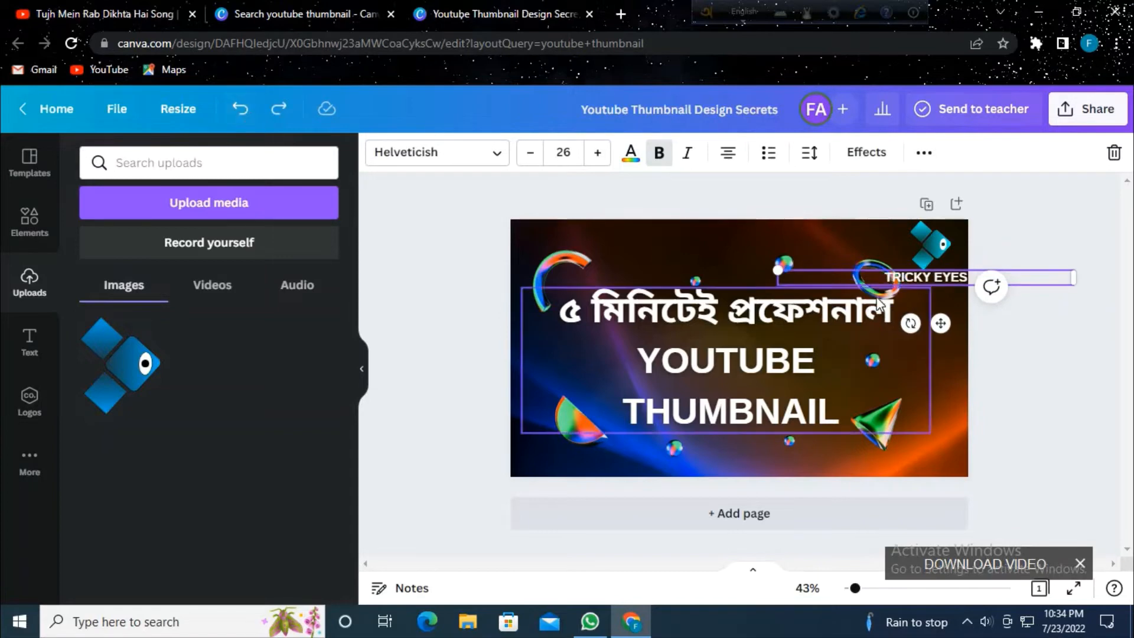
{"action": "left_click", "coordinate": [872, 270]}
{"action": "left_click", "coordinate": [868, 273]}
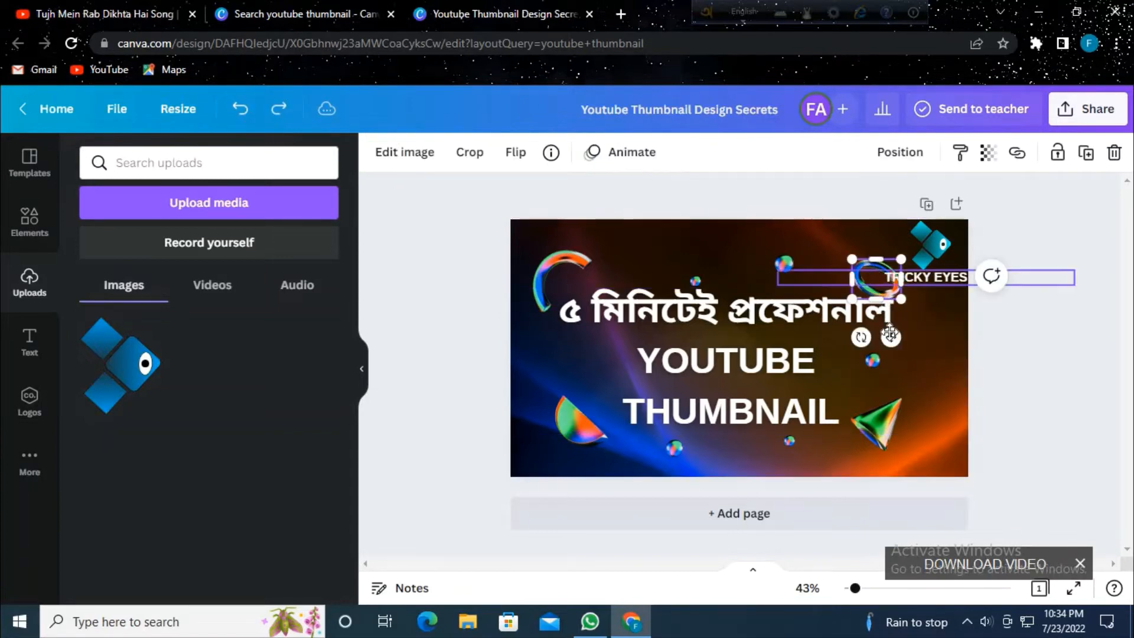
{"action": "left_click_drag", "start_coordinate": [882, 332], "coordinate": [872, 322]}
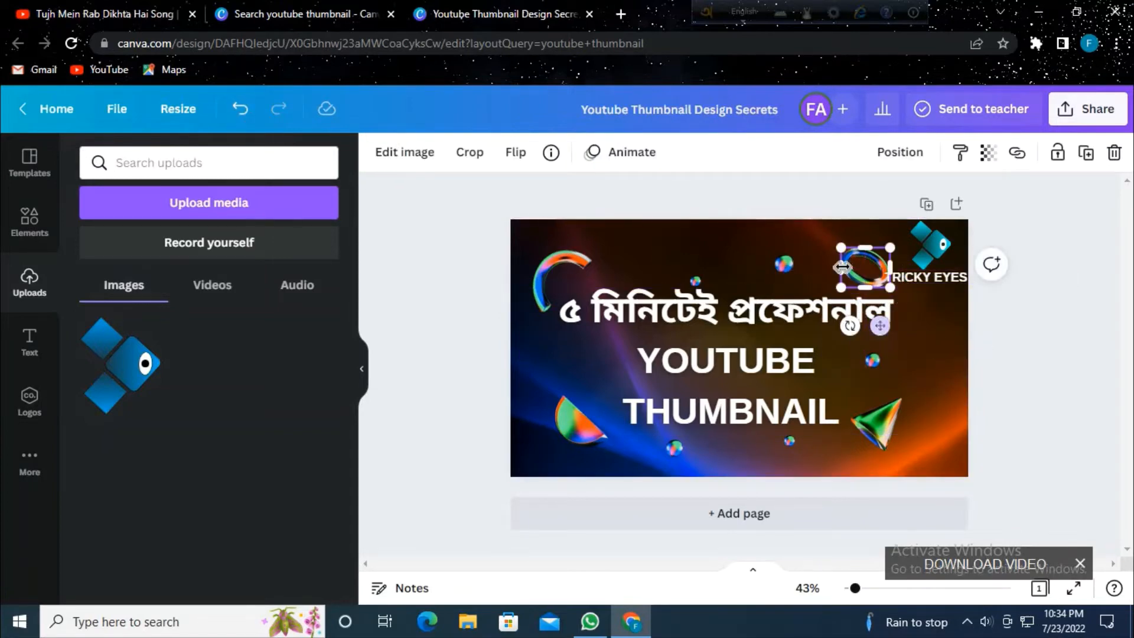
{"action": "left_click", "coordinate": [1085, 305]}
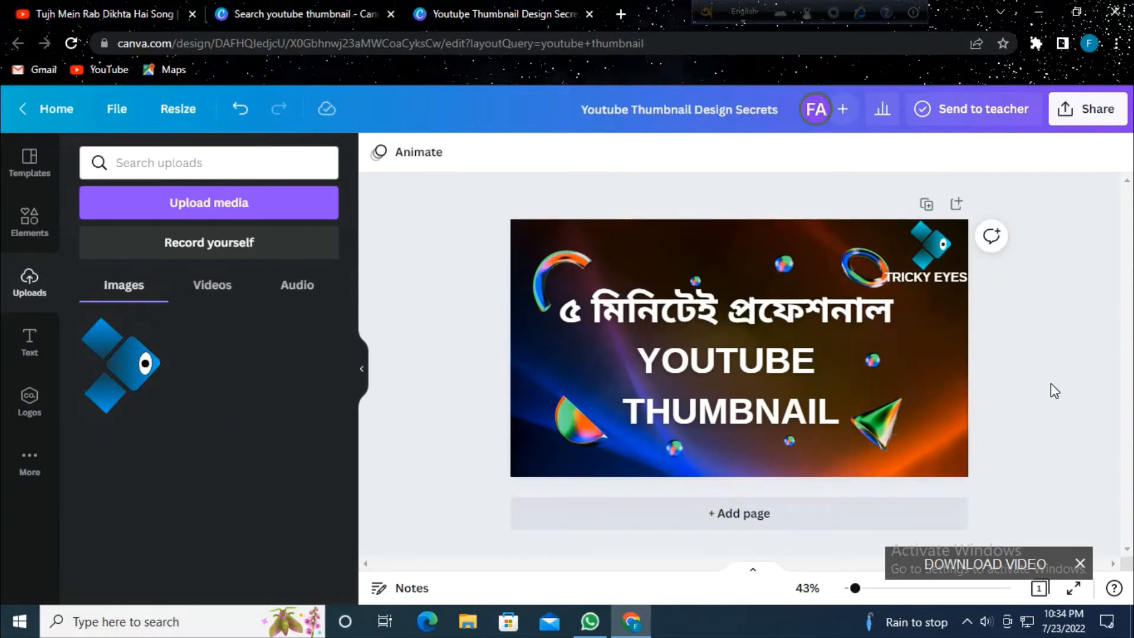
Step: Recolour only the word YOUTUBE in the heading to bright red from the default colours
{"action": "left_click", "coordinate": [675, 372]}
{"action": "left_click", "coordinate": [661, 362]}
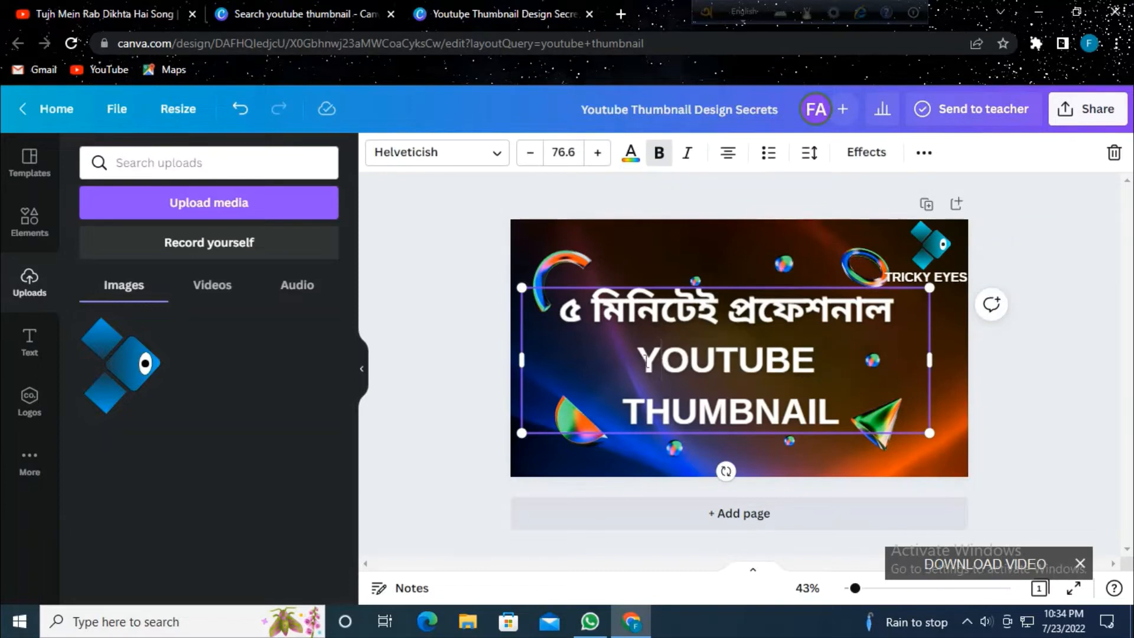
{"action": "double_click", "coordinate": [725, 362]}
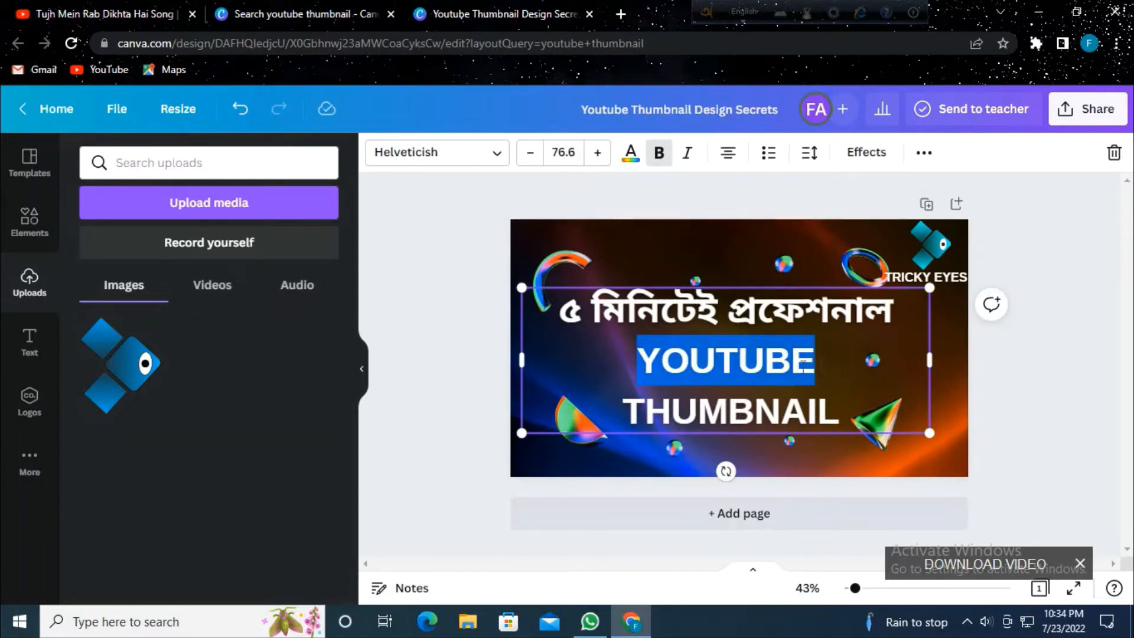
{"action": "left_click", "coordinate": [631, 155]}
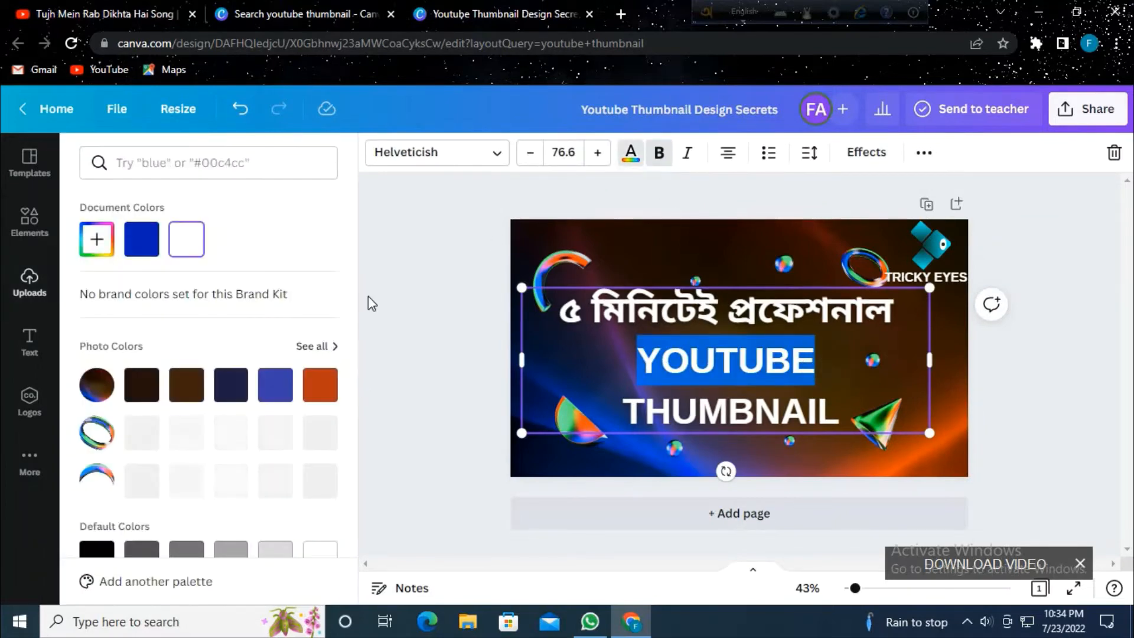
{"action": "scroll", "coordinate": [227, 385], "scroll_direction": "down", "scroll_amount": 3}
{"action": "scroll", "coordinate": [226, 384], "scroll_direction": "up", "scroll_amount": 2}
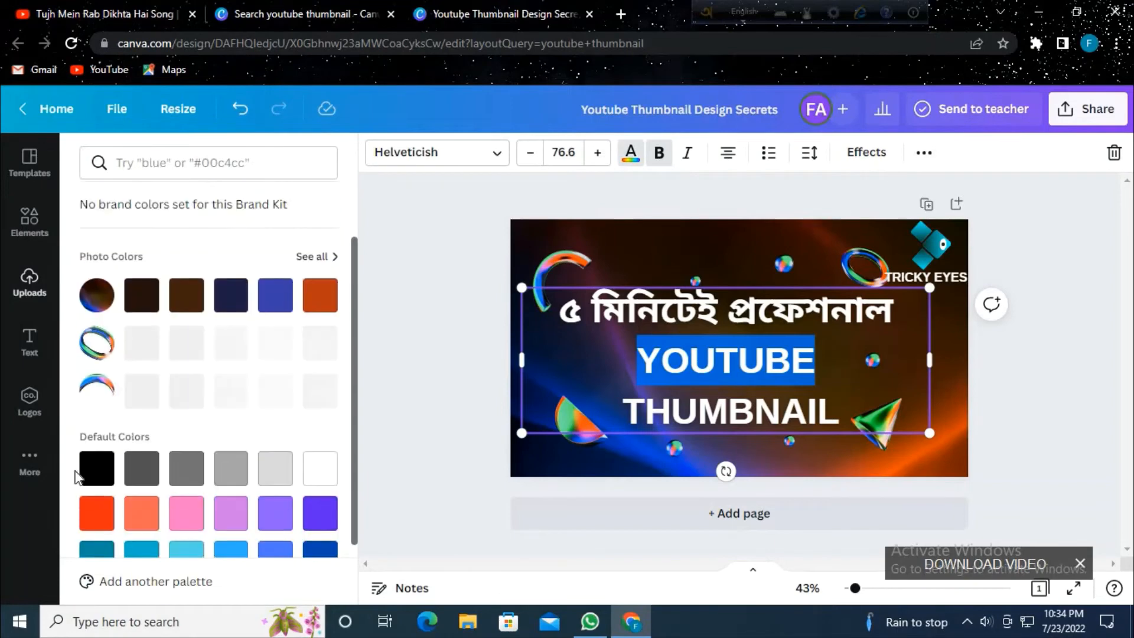
{"action": "left_click", "coordinate": [96, 512]}
{"action": "left_click", "coordinate": [1060, 358]}
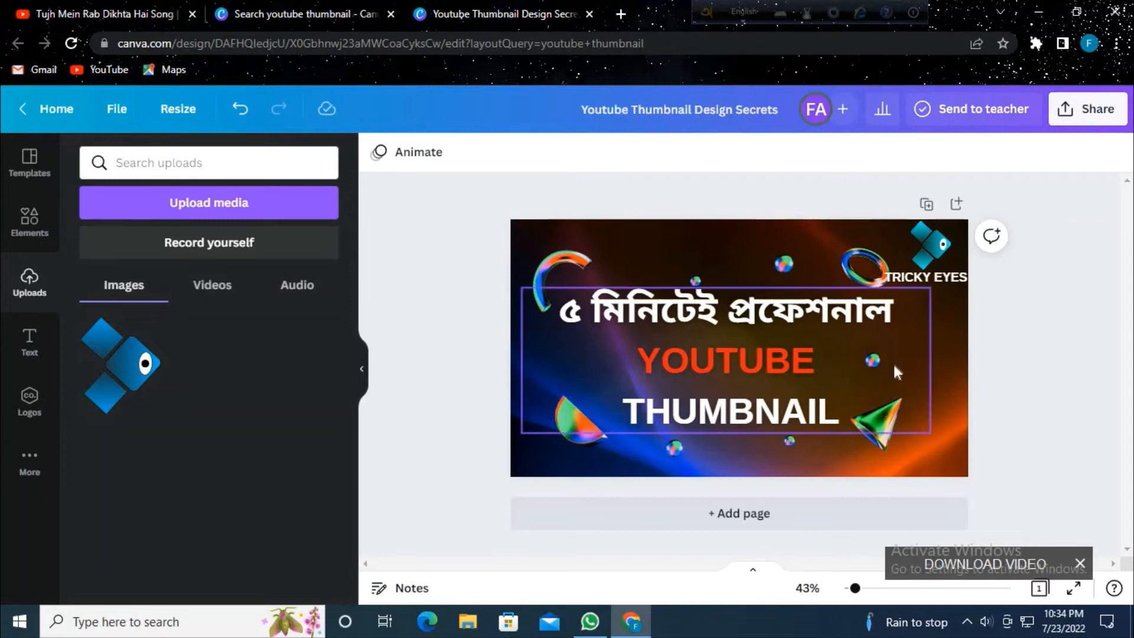
Step: Search the elements library for "youtube icon" and look through the graphics offered
{"action": "left_click", "coordinate": [36, 239]}
{"action": "left_click", "coordinate": [141, 164]}
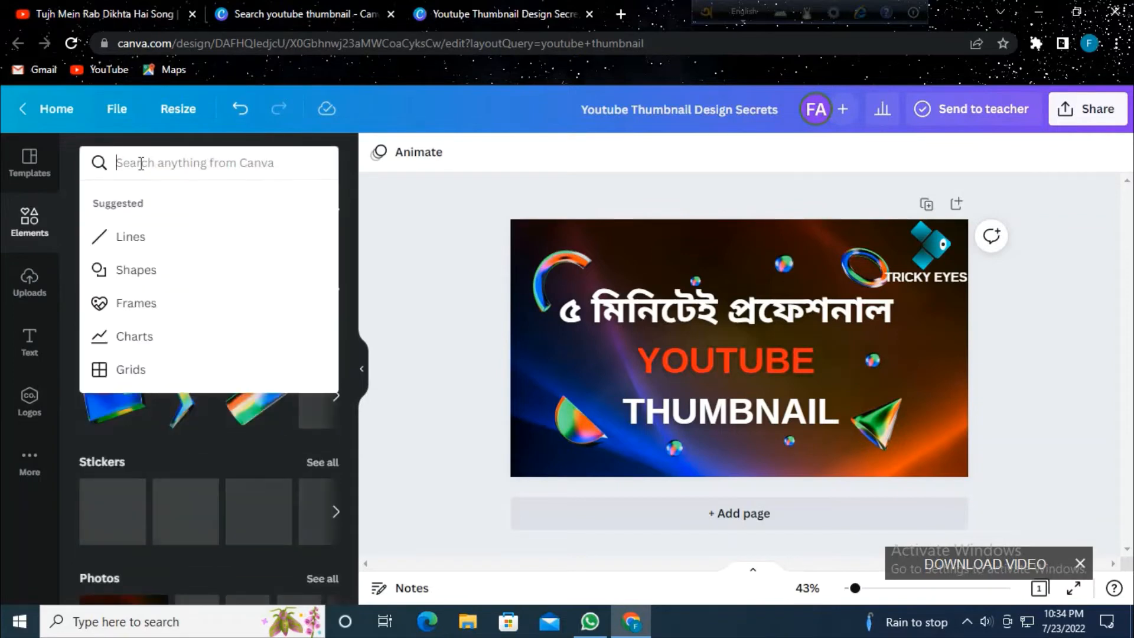
{"action": "type", "text": "you"}
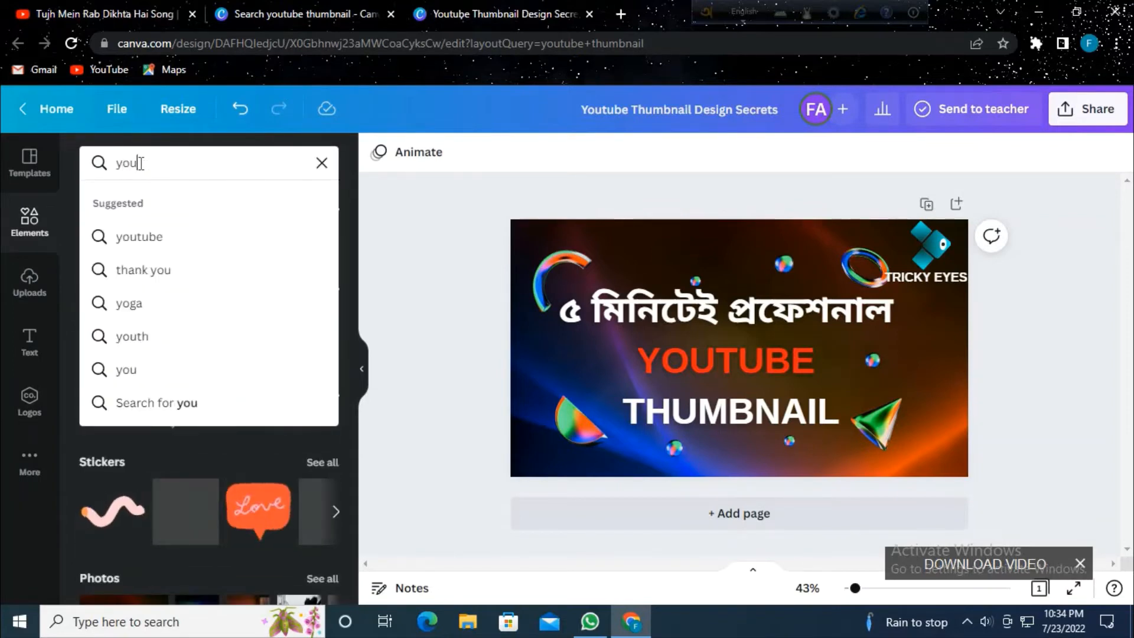
{"action": "type", "text": "tube"}
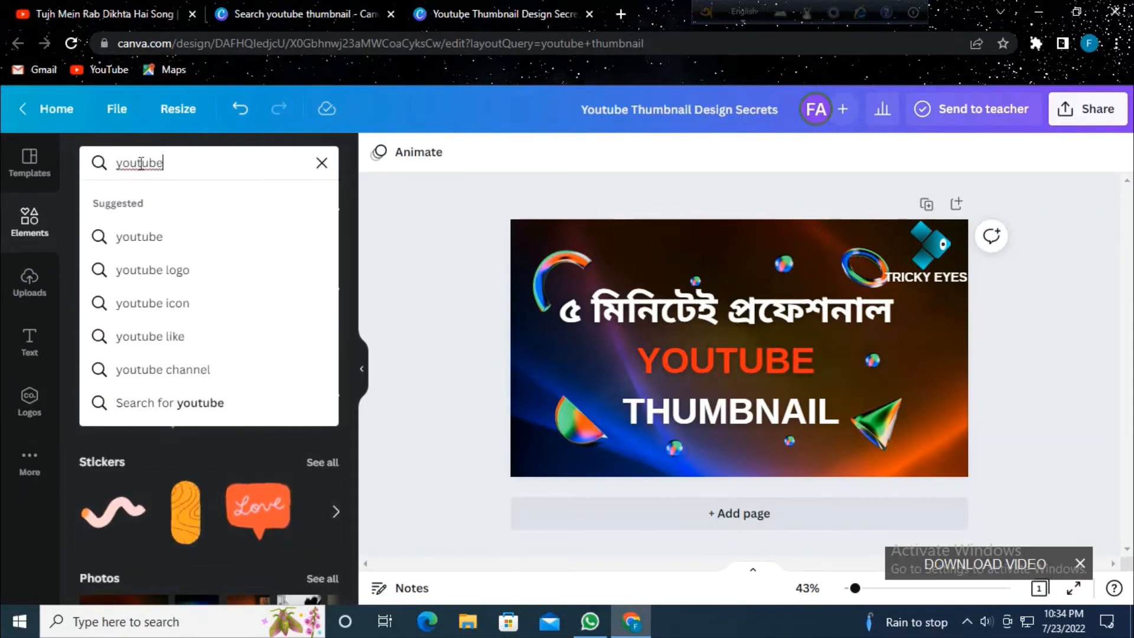
{"action": "left_click", "coordinate": [181, 305]}
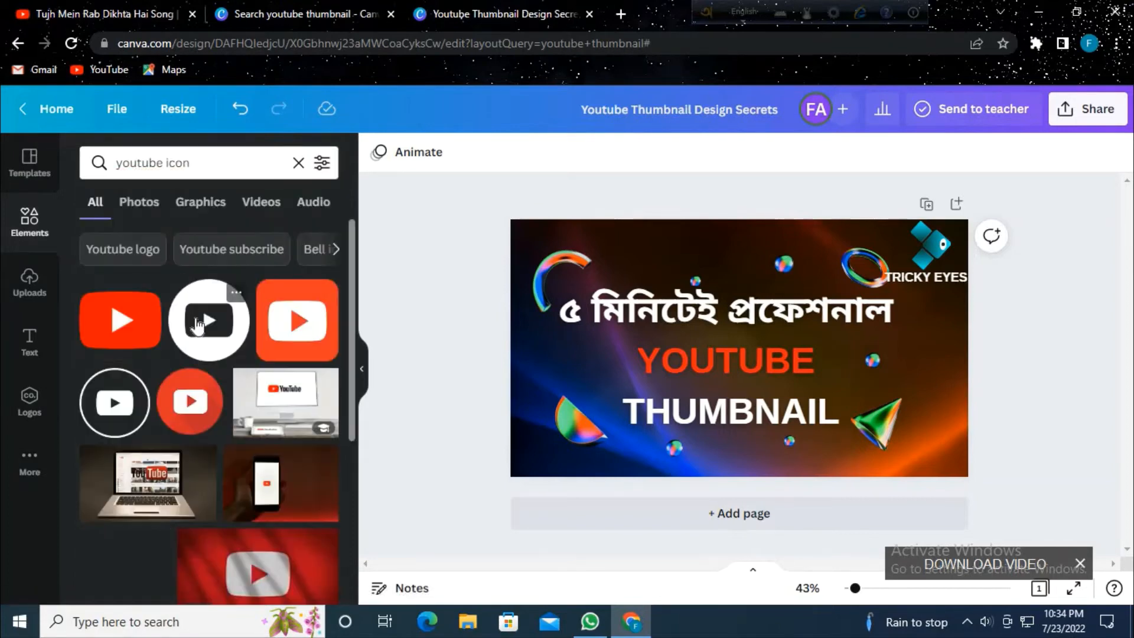
{"action": "scroll", "coordinate": [189, 385], "scroll_direction": "down", "scroll_amount": 3}
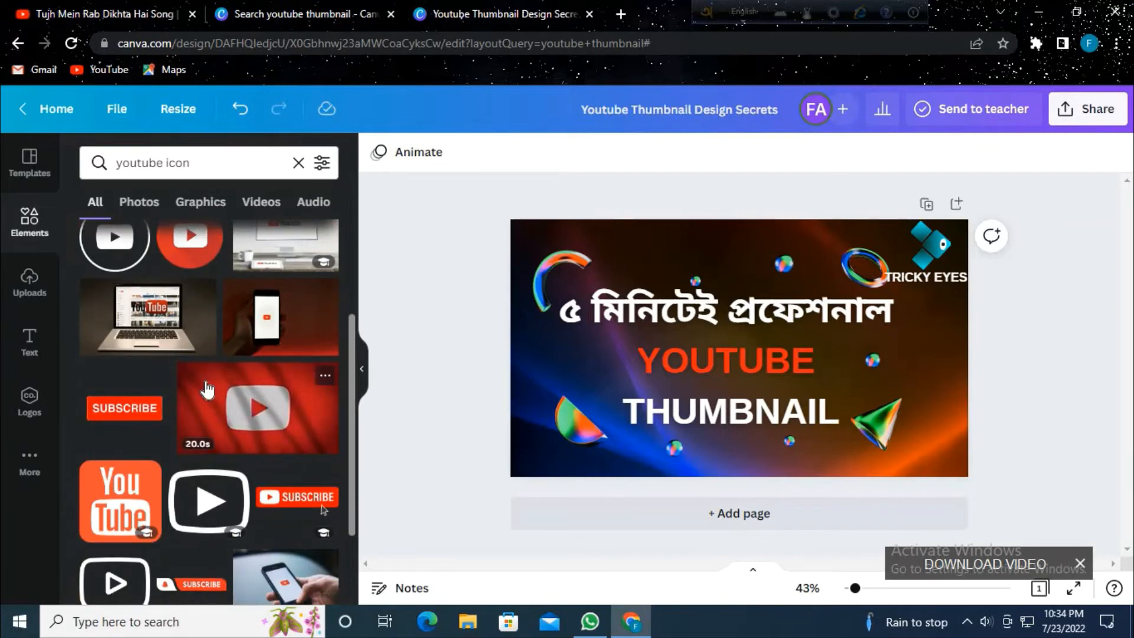
{"action": "scroll", "coordinate": [207, 390], "scroll_direction": "up", "scroll_amount": 3}
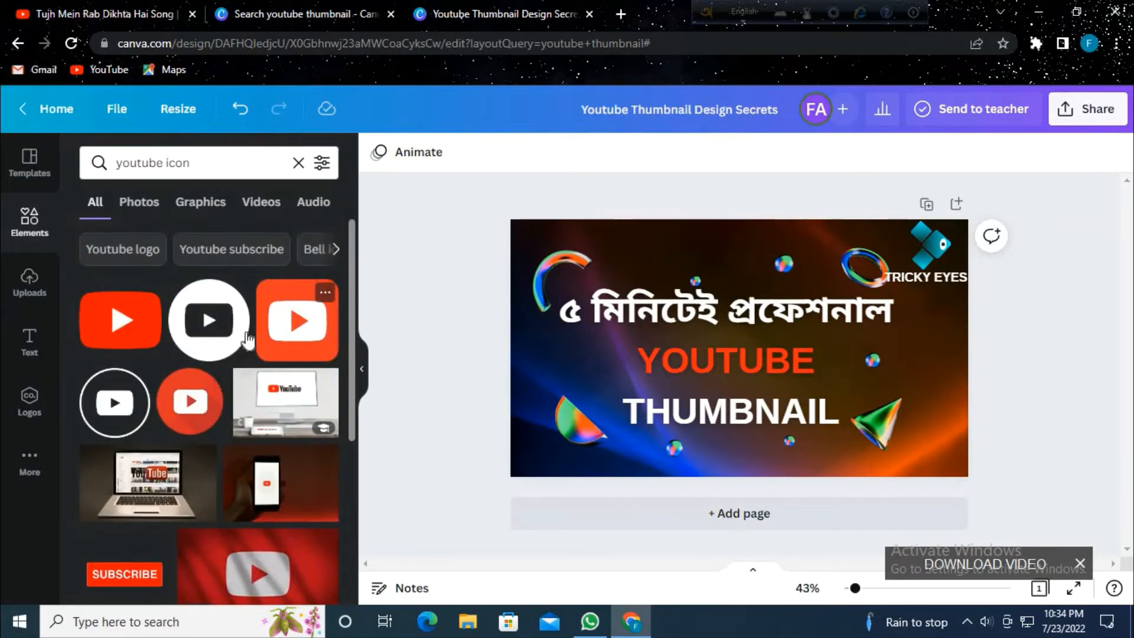
Step: Change the elements search to "youtube logo"
{"action": "left_click_drag", "start_coordinate": [190, 163], "coordinate": [166, 167]}
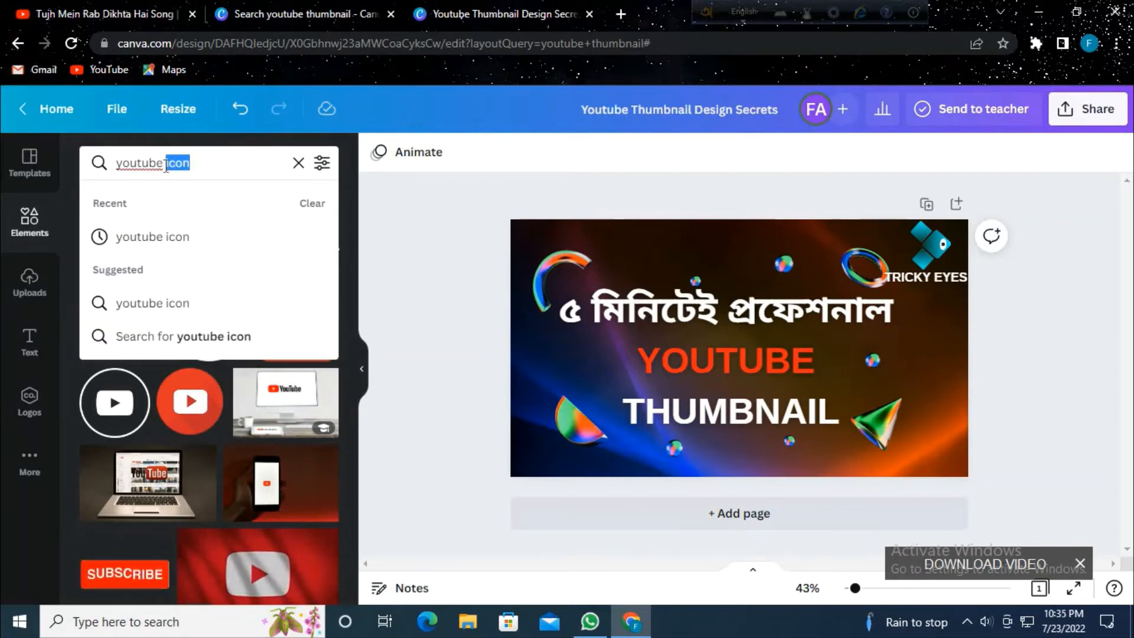
{"action": "type", "text": "logo"}
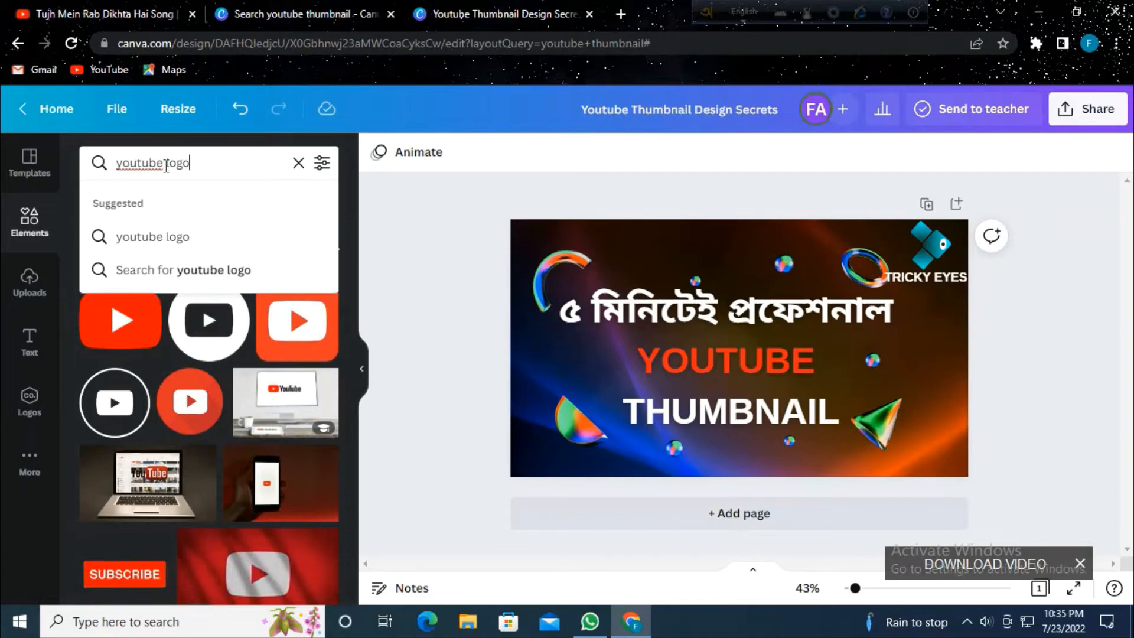
{"action": "key", "text": "Return"}
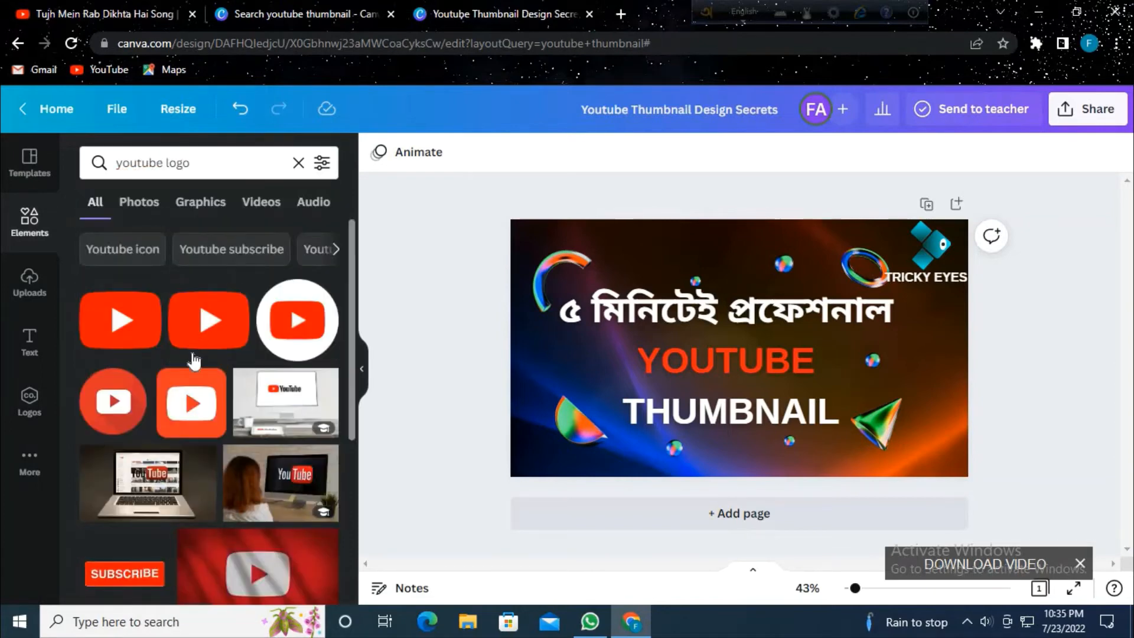
Step: Add the orange square "You Tube" logo from the results to the design, shrink it and place it left of the word YOUTUBE
{"action": "scroll", "coordinate": [194, 359], "scroll_direction": "down", "scroll_amount": 3}
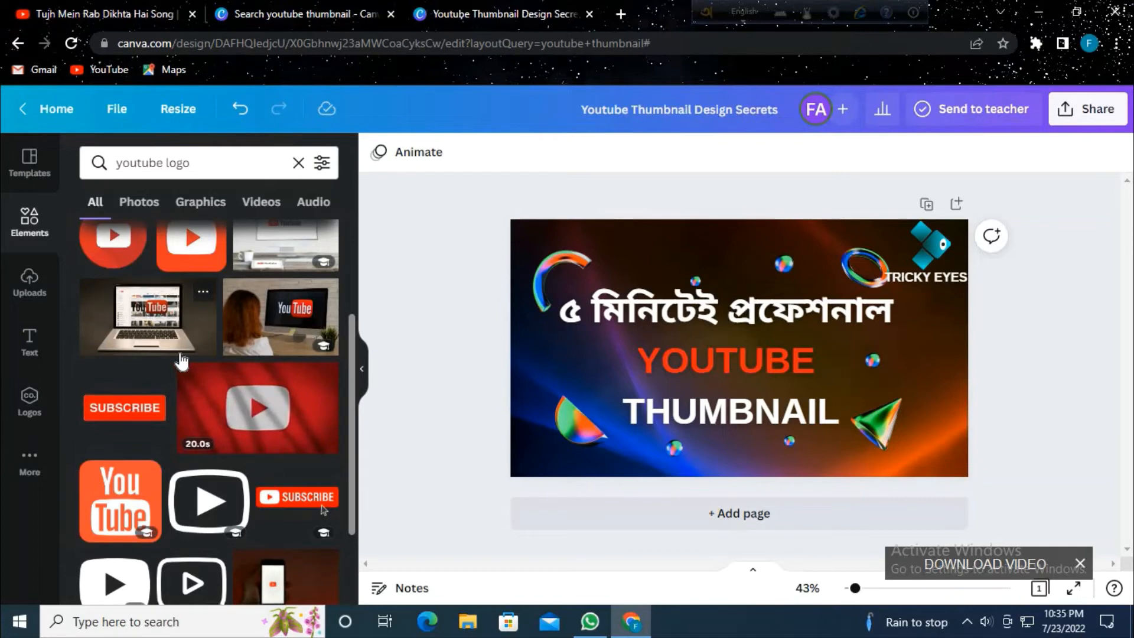
{"action": "scroll", "coordinate": [184, 398], "scroll_direction": "up", "scroll_amount": 3}
{"action": "scroll", "coordinate": [136, 407], "scroll_direction": "down", "scroll_amount": 4}
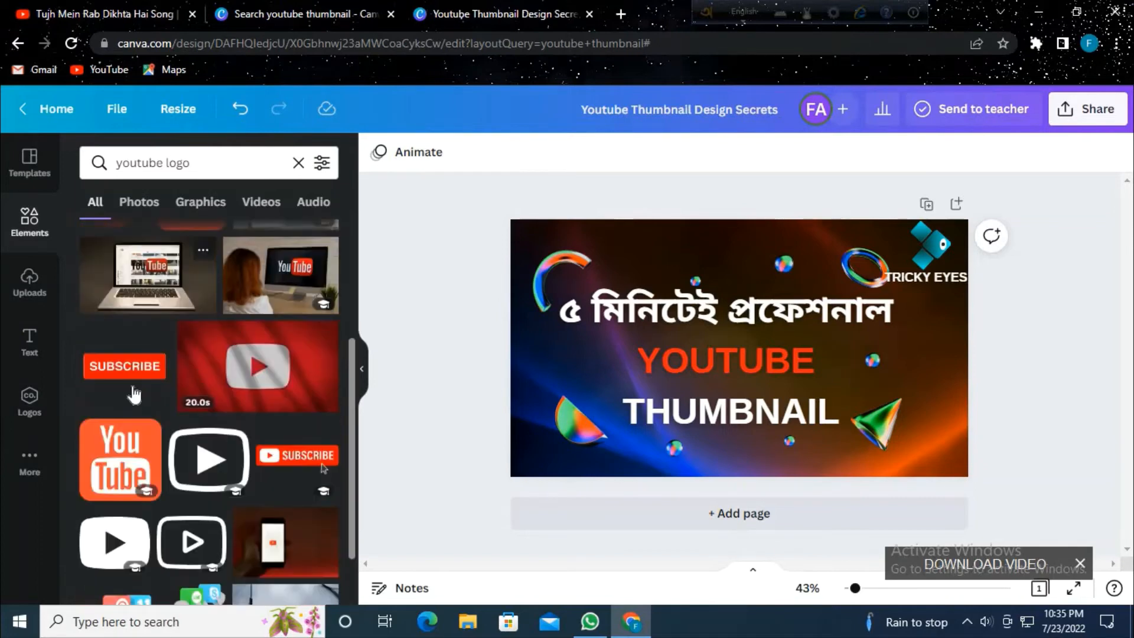
{"action": "scroll", "coordinate": [108, 413], "scroll_direction": "up", "scroll_amount": 2}
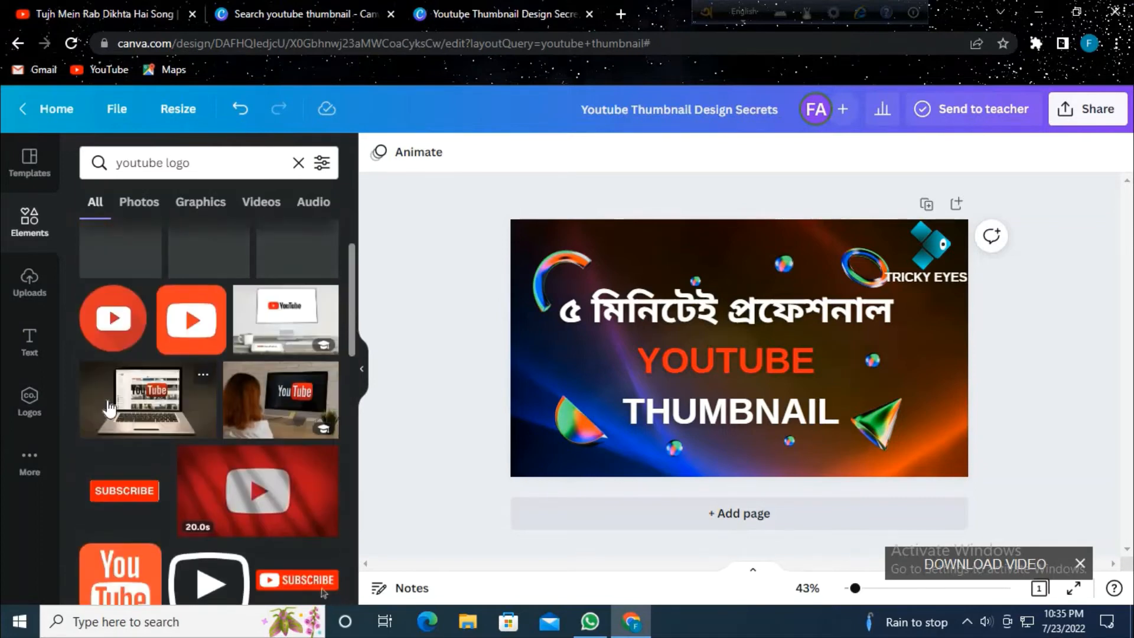
{"action": "scroll", "coordinate": [108, 407], "scroll_direction": "down", "scroll_amount": 2}
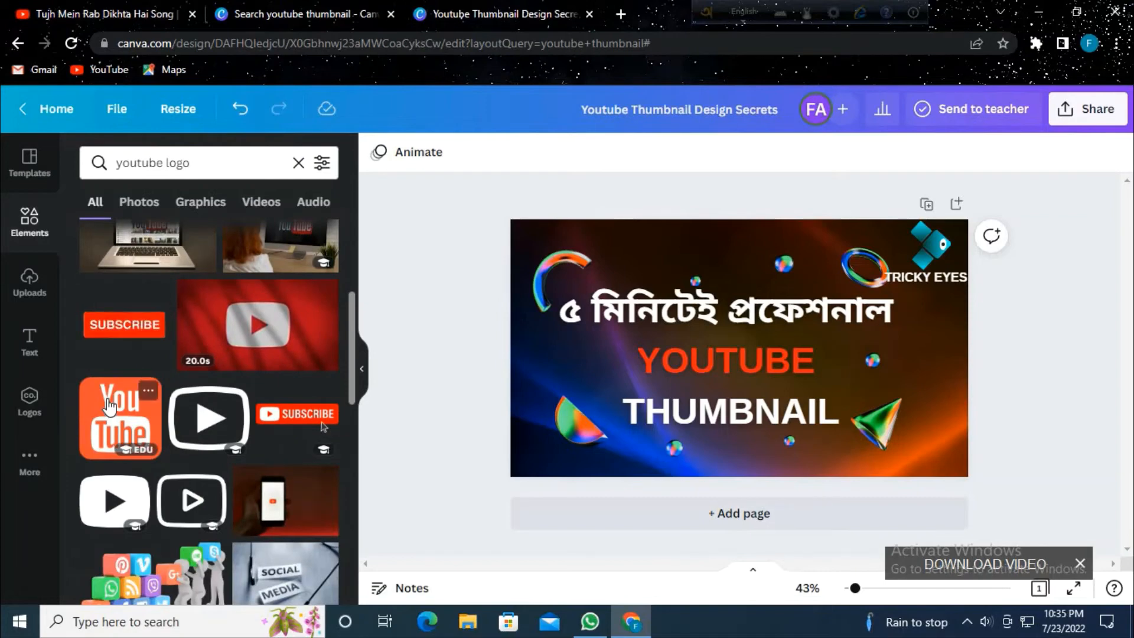
{"action": "left_click", "coordinate": [109, 407]}
{"action": "left_click_drag", "start_coordinate": [749, 335], "coordinate": [931, 361]}
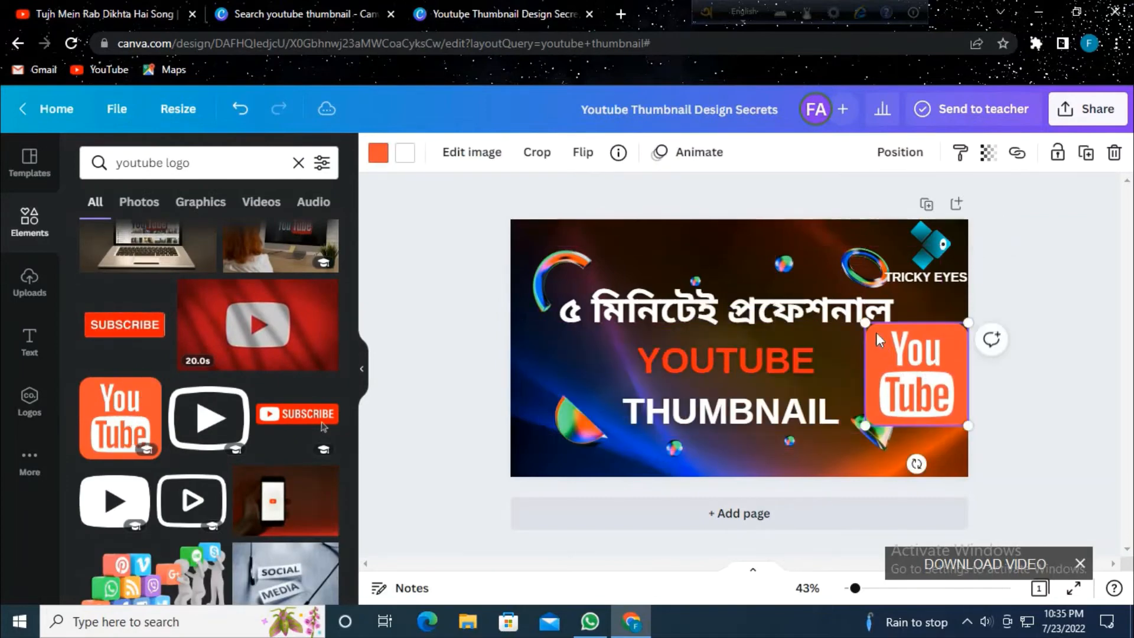
{"action": "left_click_drag", "start_coordinate": [866, 329], "coordinate": [560, 370]}
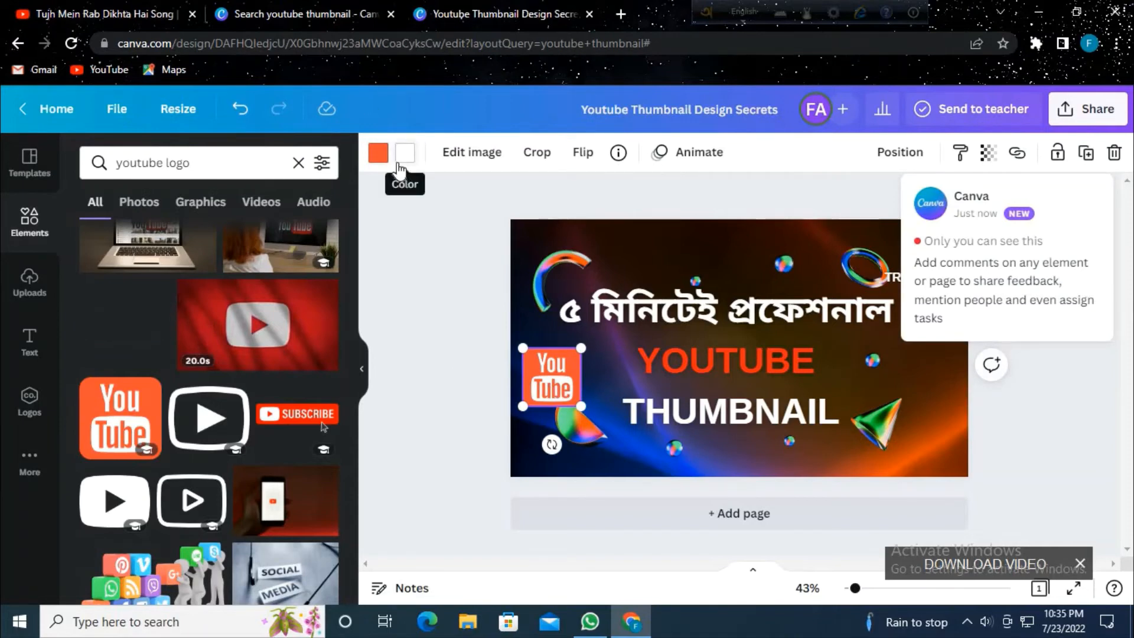
Step: Resolve the Canva tip comment and nudge the YouTube logo up between the arc and half-disc graphics
{"action": "left_click", "coordinate": [405, 249]}
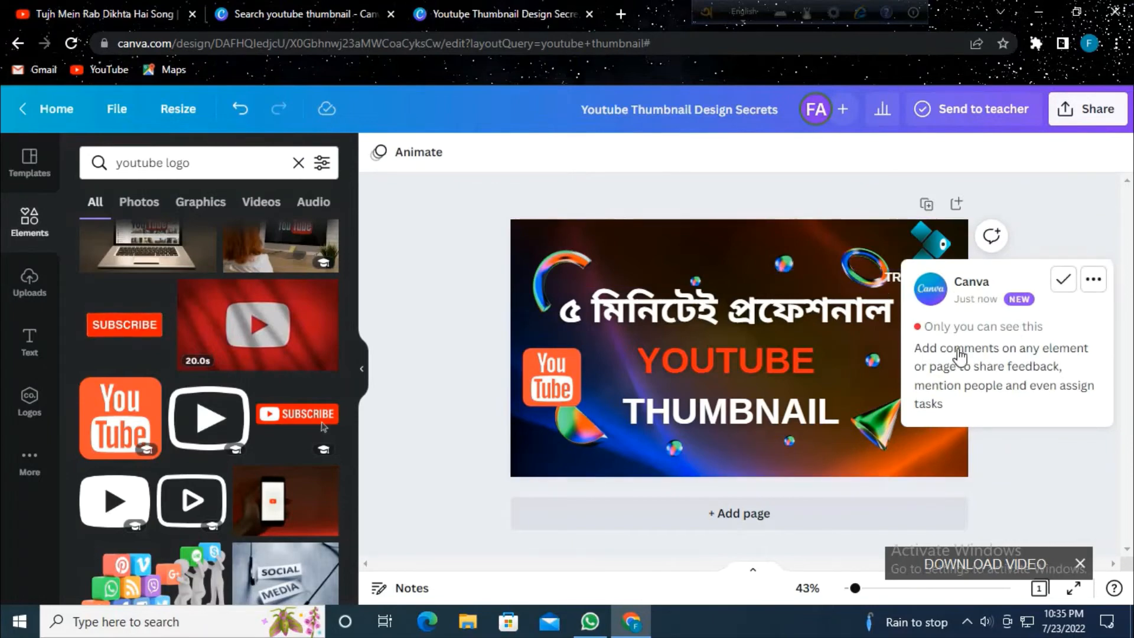
{"action": "left_click", "coordinate": [1063, 280]}
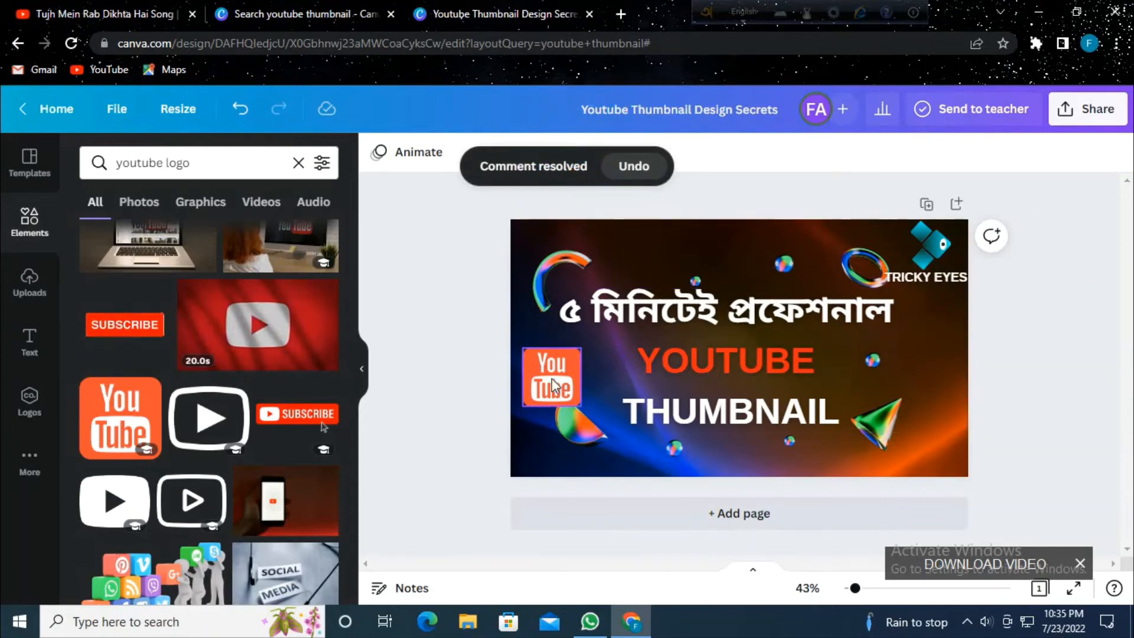
{"action": "left_click_drag", "start_coordinate": [529, 385], "coordinate": [530, 338]}
{"action": "left_click", "coordinate": [1060, 352]}
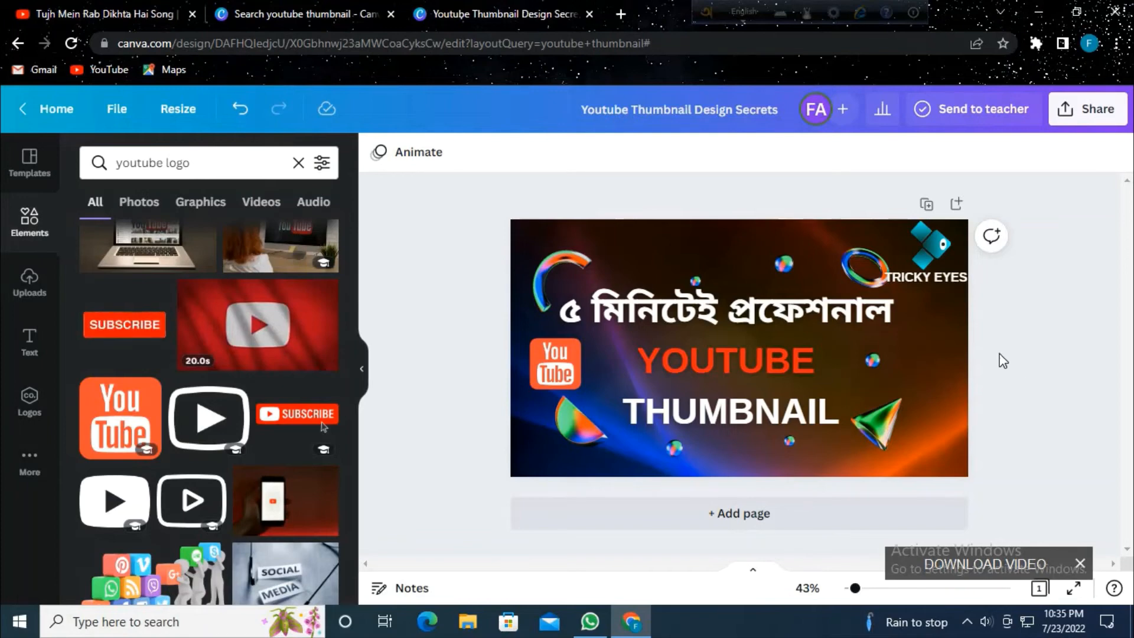
Step: Move the ring graphic beneath the TRICKY EYES name and the YouTube logo to the design's lower edge, centred under THUMBNAIL
{"action": "left_click_drag", "start_coordinate": [878, 271], "coordinate": [842, 265]}
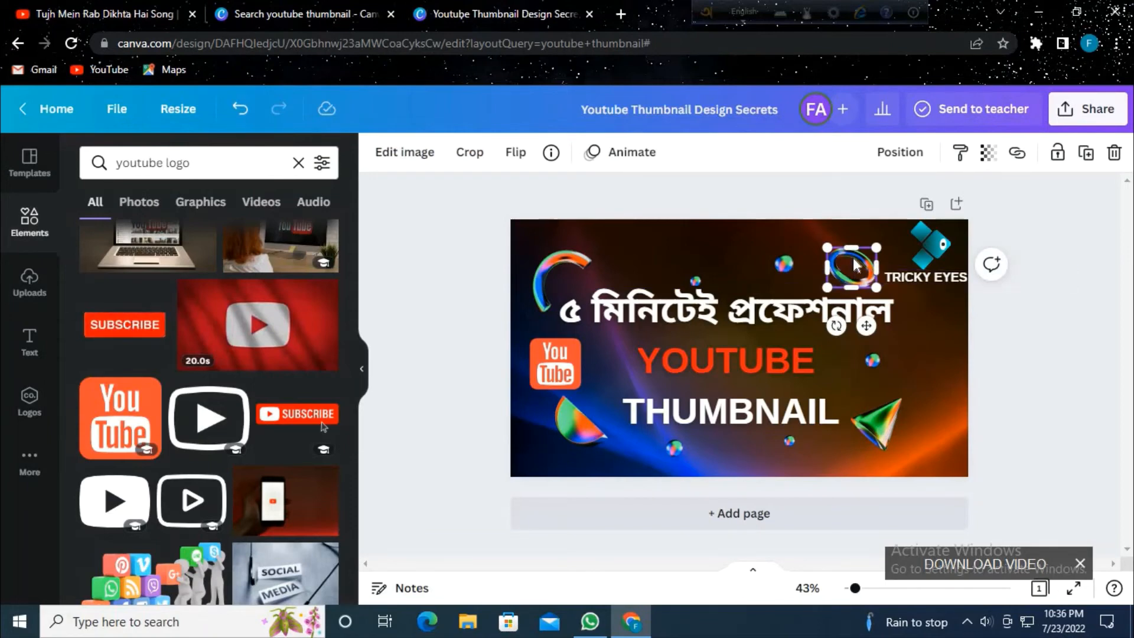
{"action": "left_click_drag", "start_coordinate": [848, 265], "coordinate": [938, 299]}
{"action": "left_click", "coordinate": [1079, 297]}
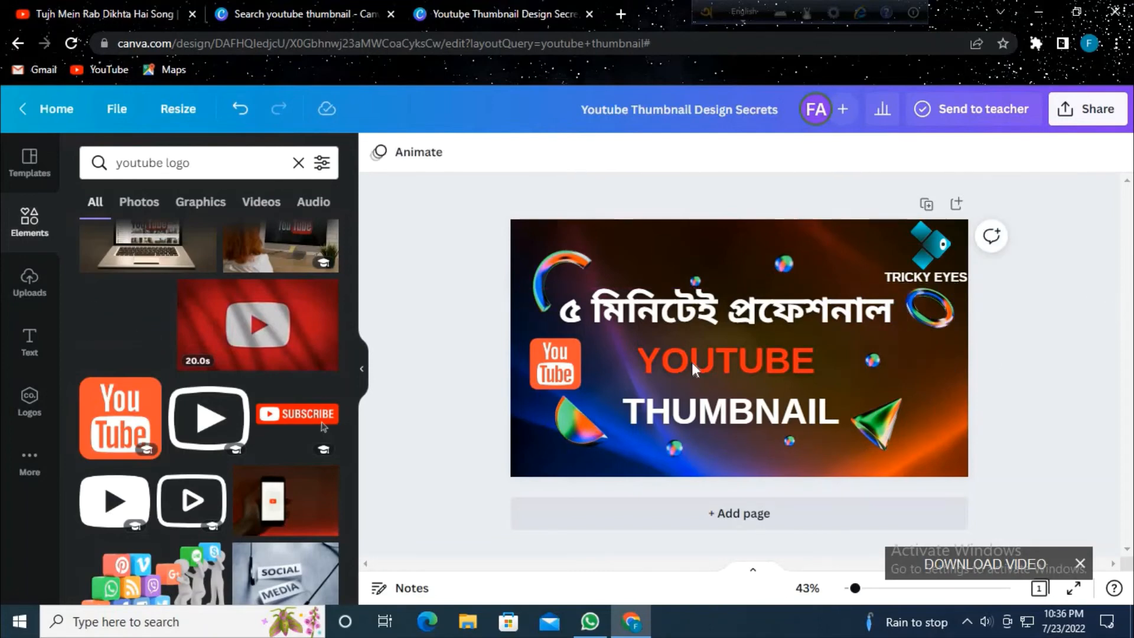
{"action": "left_click_drag", "start_coordinate": [548, 370], "coordinate": [721, 459]}
{"action": "left_click", "coordinate": [1069, 361]}
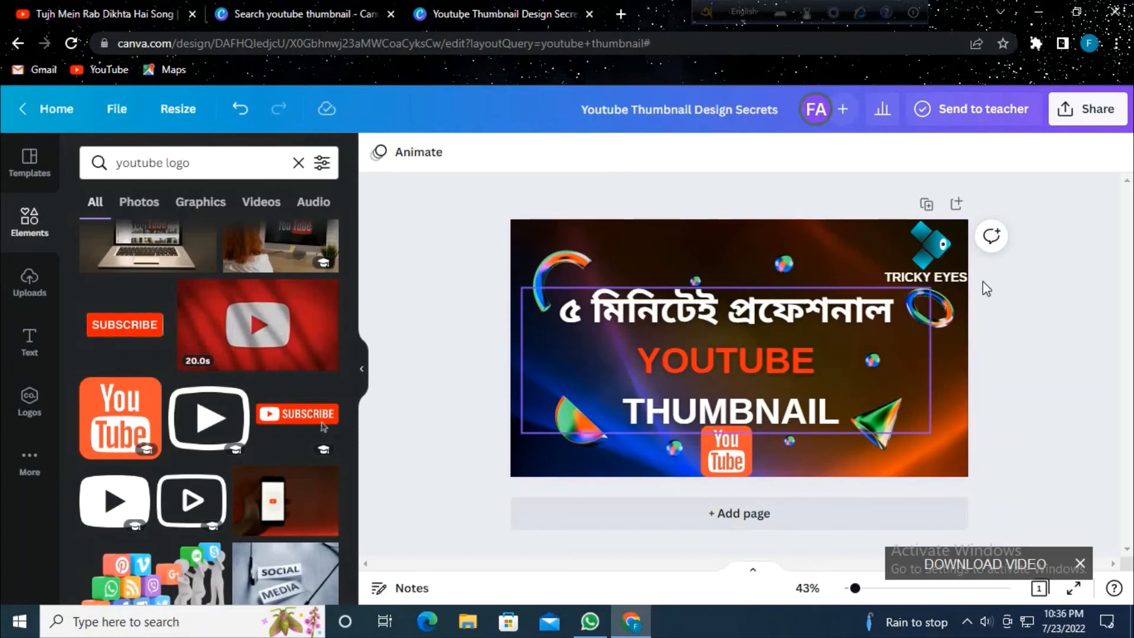
Step: Download the thumbnail as a PNG at size 1 (1280 × 720 px) and dismiss the completion pop-up
{"action": "left_click", "coordinate": [1070, 118]}
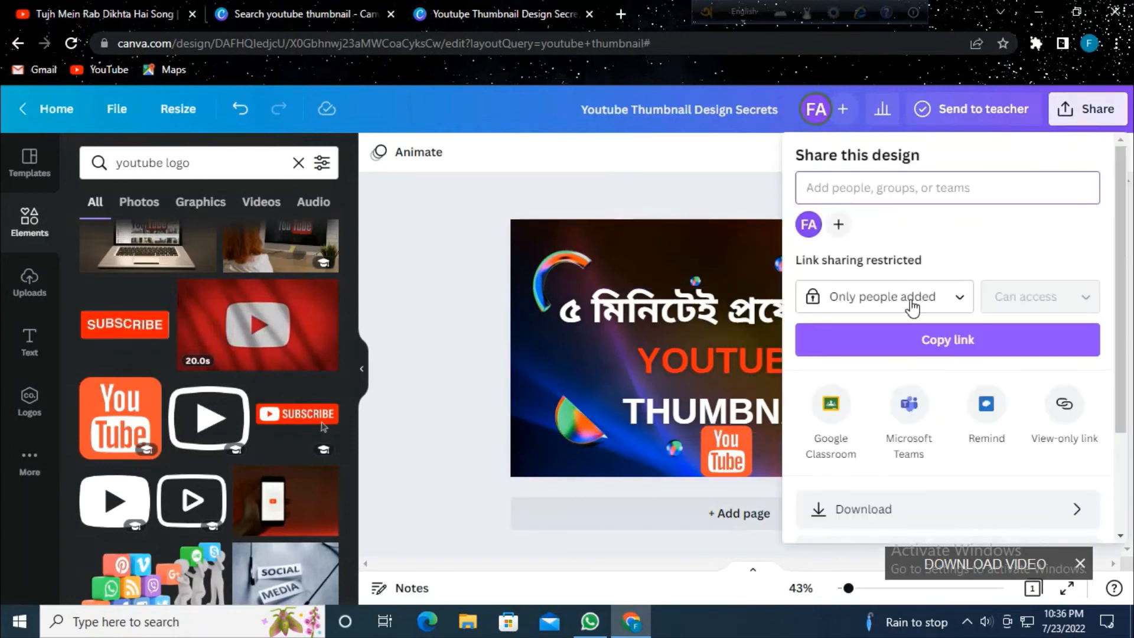
{"action": "scroll", "coordinate": [909, 298], "scroll_direction": "down", "scroll_amount": 3}
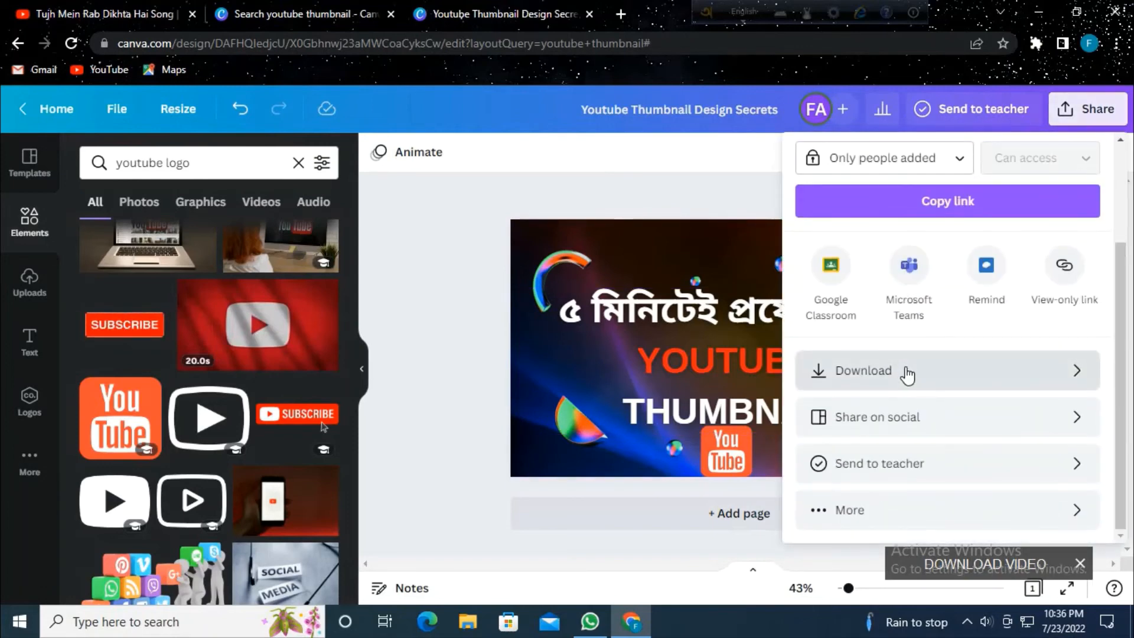
{"action": "left_click", "coordinate": [907, 374]}
{"action": "left_click", "coordinate": [1096, 230]}
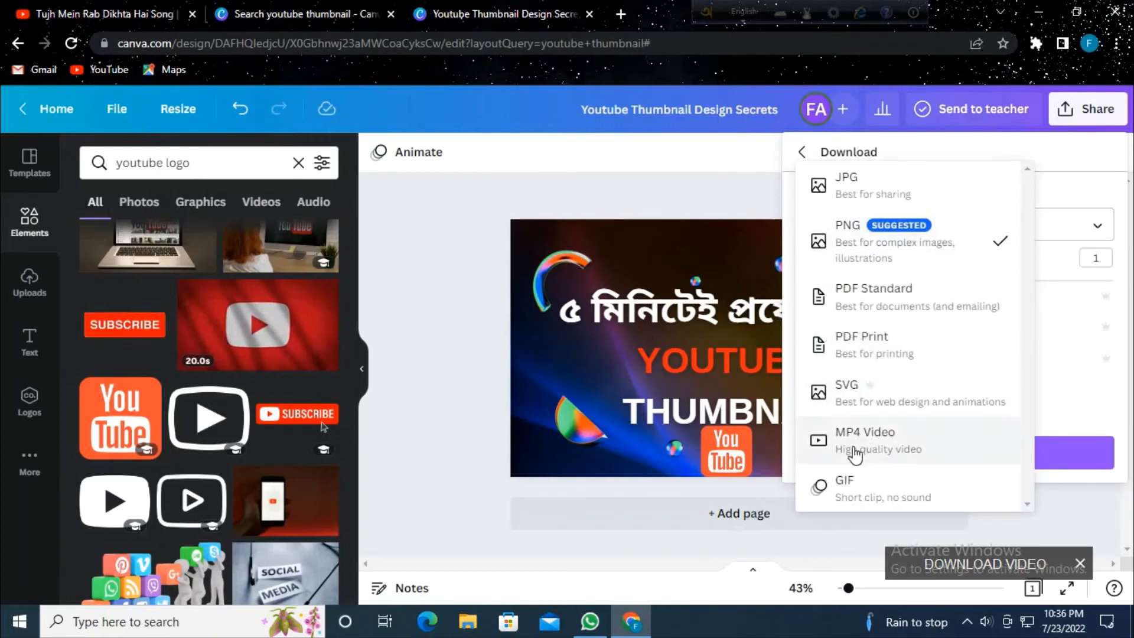
{"action": "left_click", "coordinate": [746, 159]}
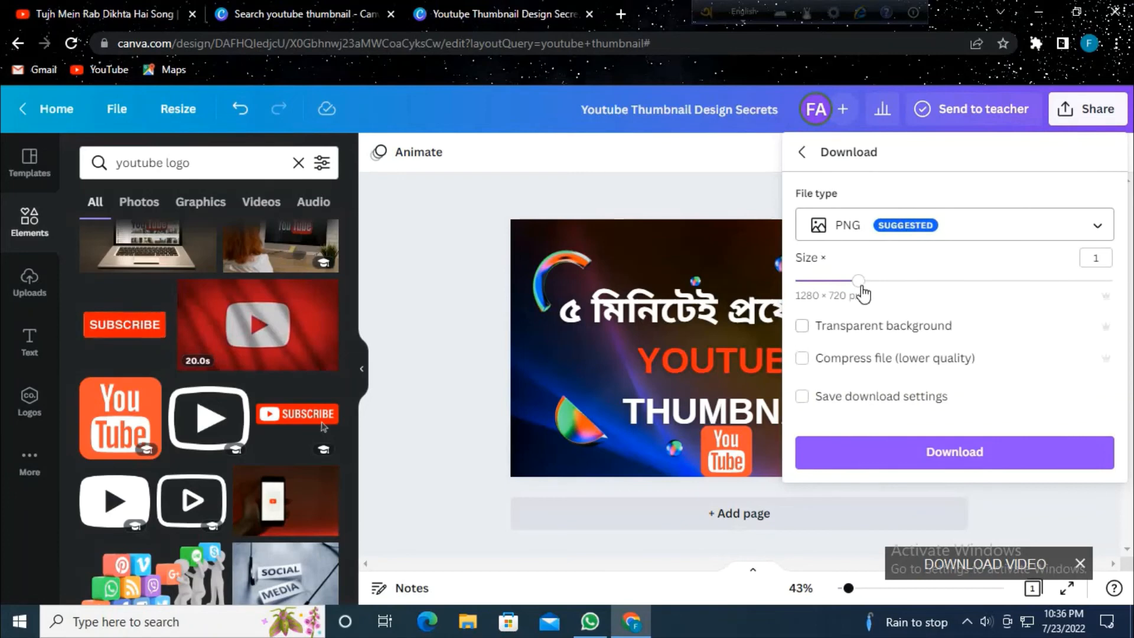
{"action": "left_click_drag", "start_coordinate": [910, 290], "coordinate": [859, 290]}
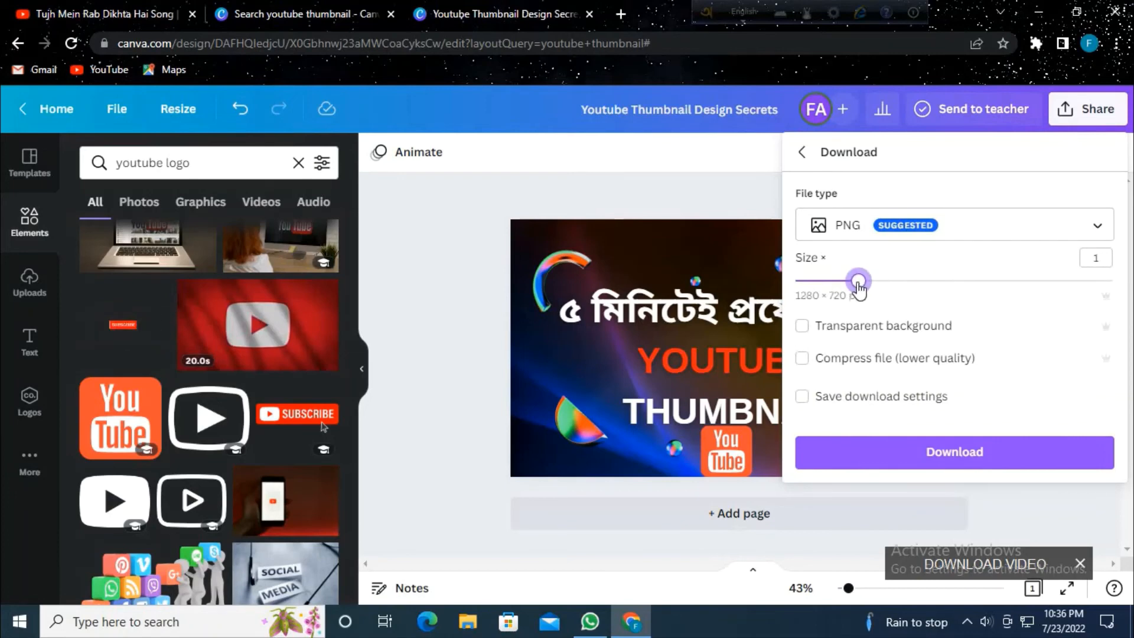
{"action": "left_click", "coordinate": [950, 465]}
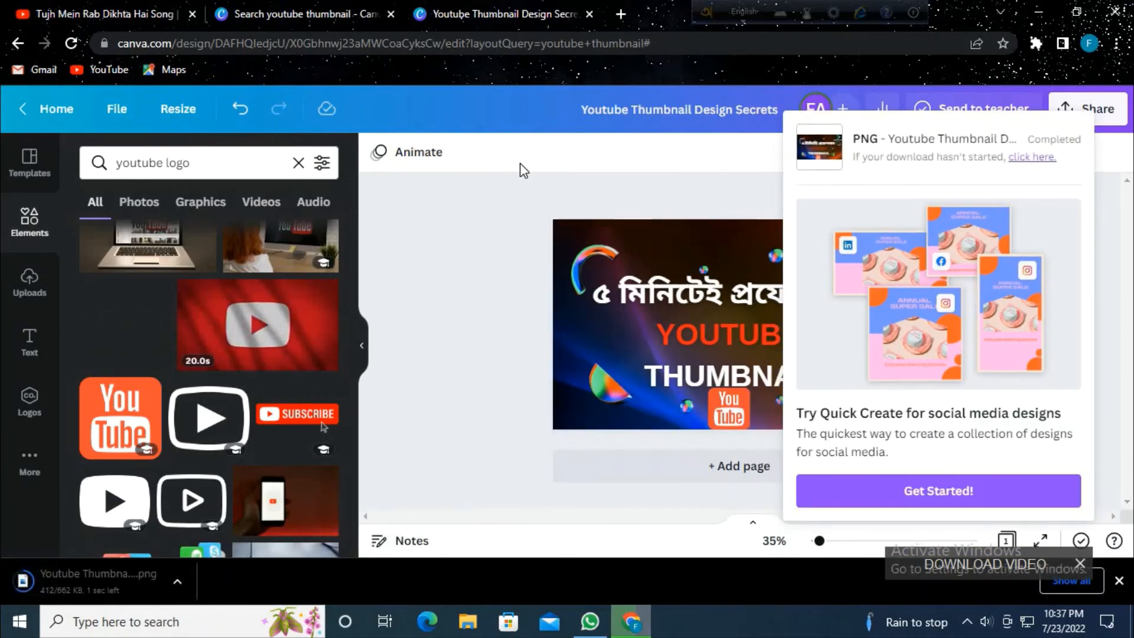
{"action": "left_click", "coordinate": [578, 169]}
Step: Open the downloaded thumbnail PNG in the image viewer to check the finished design, and return to Canva
{"action": "left_click", "coordinate": [176, 583]}
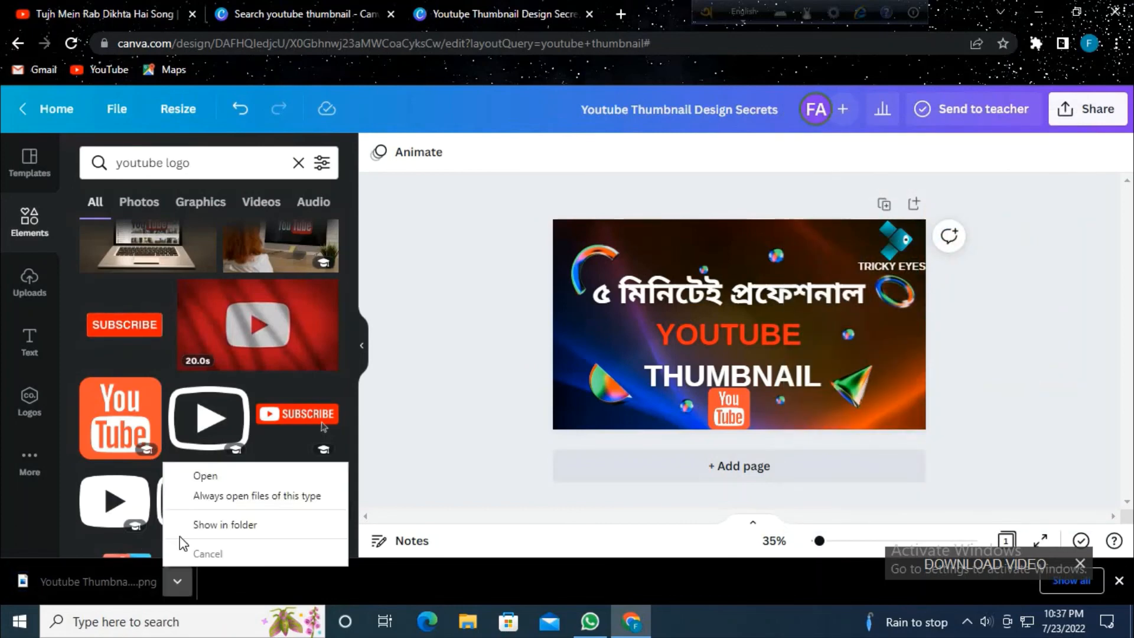
{"action": "left_click", "coordinate": [206, 480]}
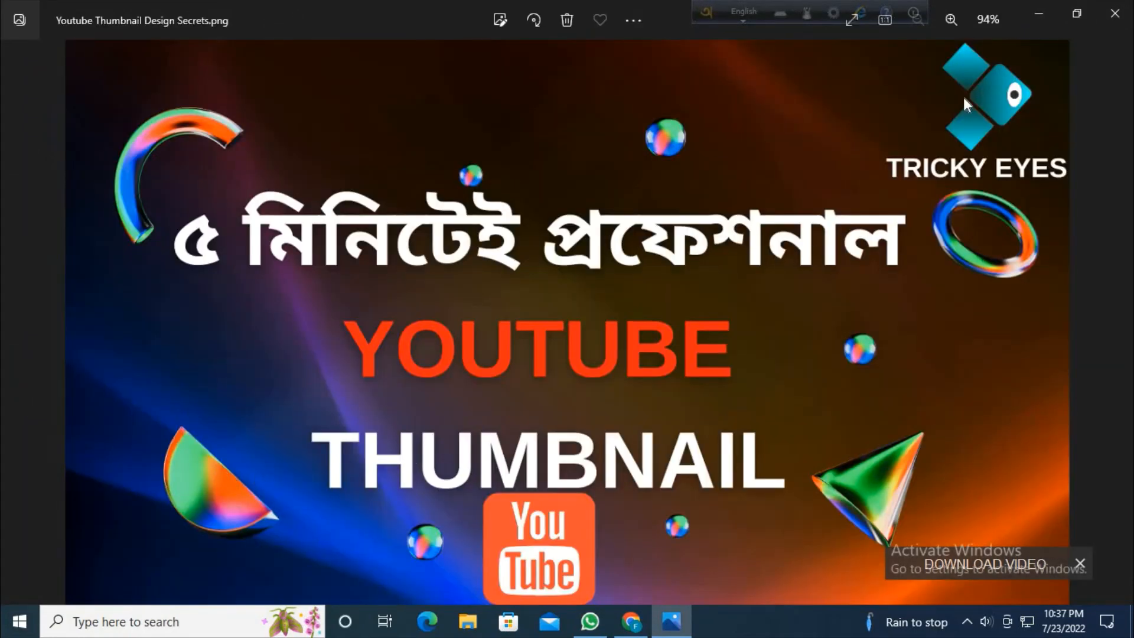
{"action": "left_click", "coordinate": [1039, 17]}
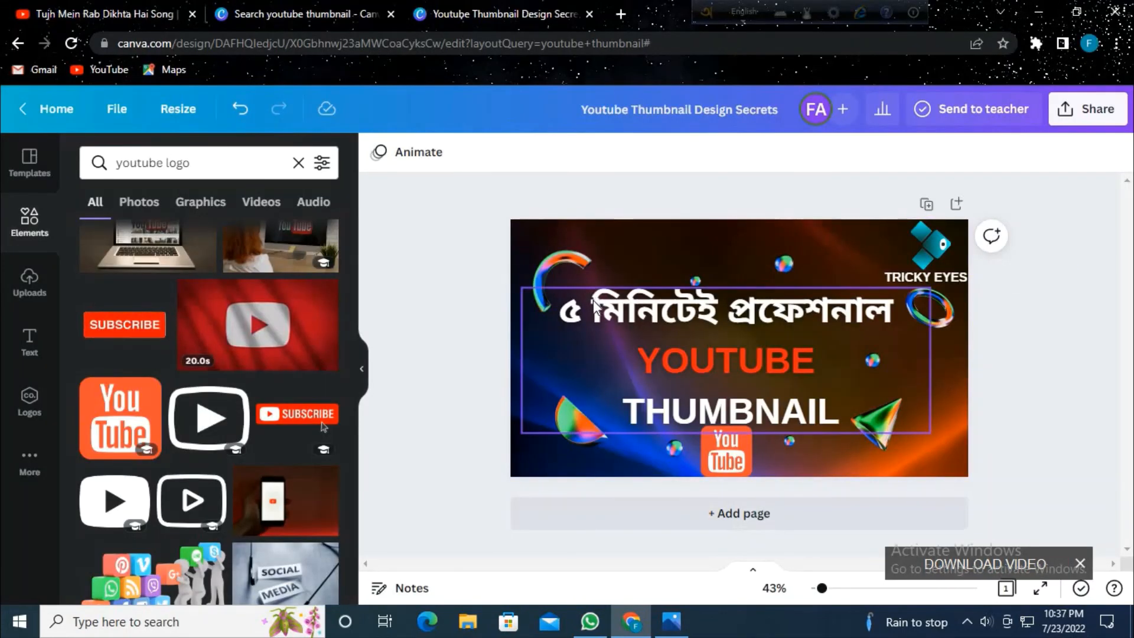
Step: Show the available thumbnail templates beside the design
{"action": "left_click", "coordinate": [22, 166]}
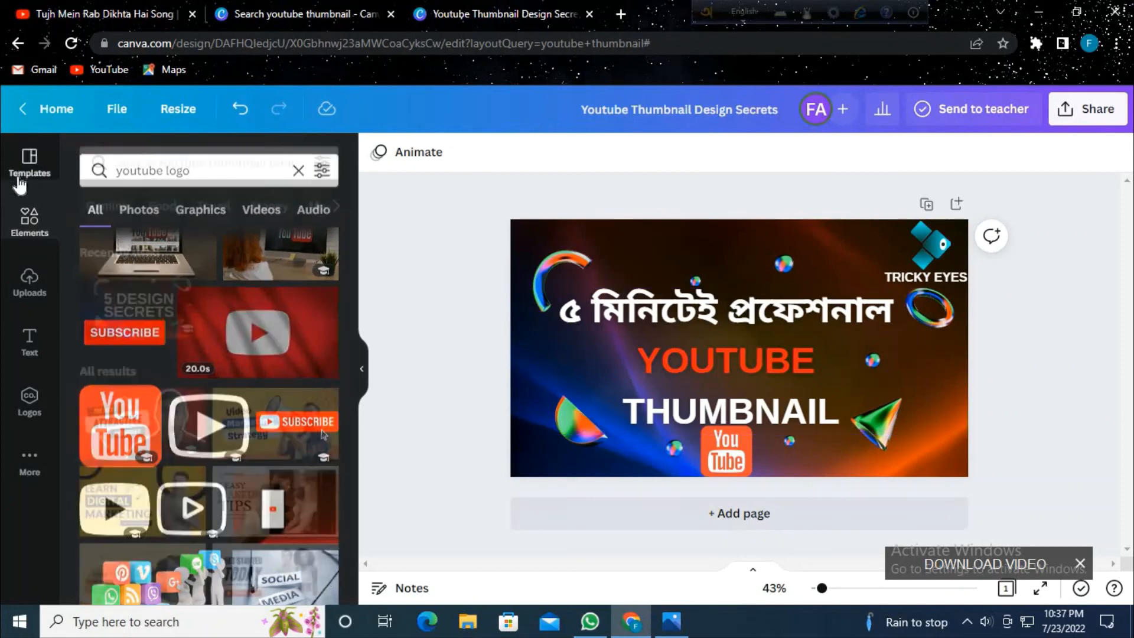